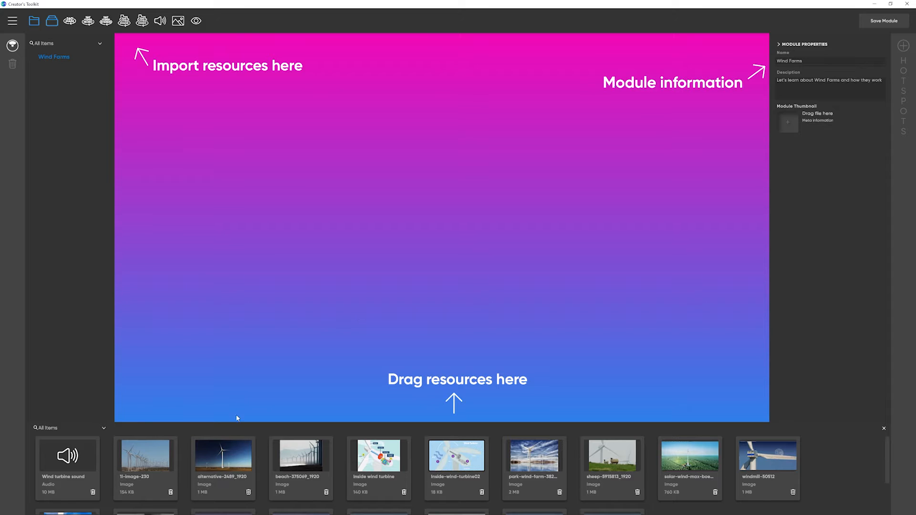
Step: Set alternative-2489_1920 as the module thumbnail and add the c2-wind-turbine 360 image as a scene
left_click_drag(229, 453, 776, 106)
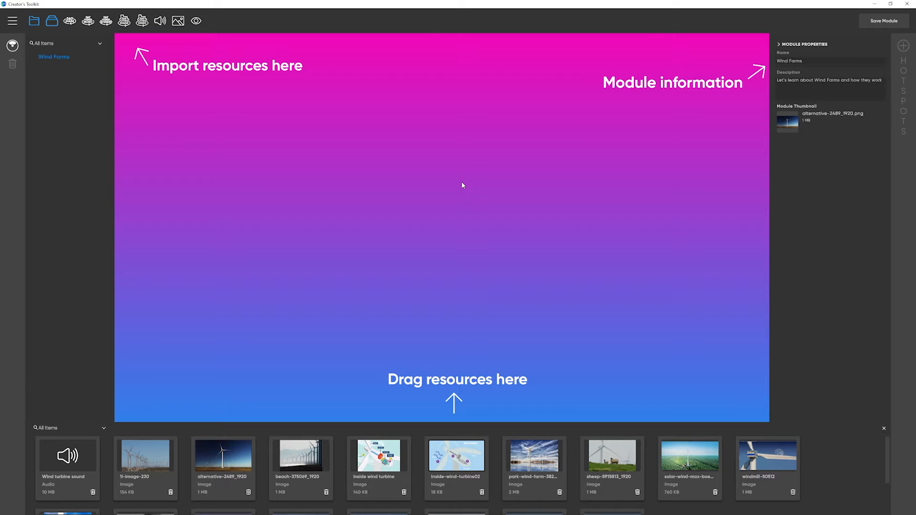
scroll(496, 462, "down", 2)
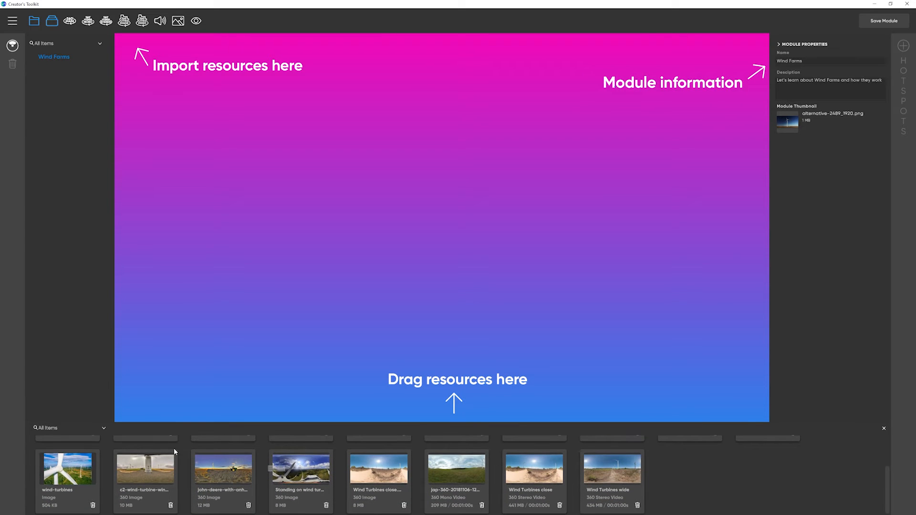
left_click_drag(148, 465, 395, 250)
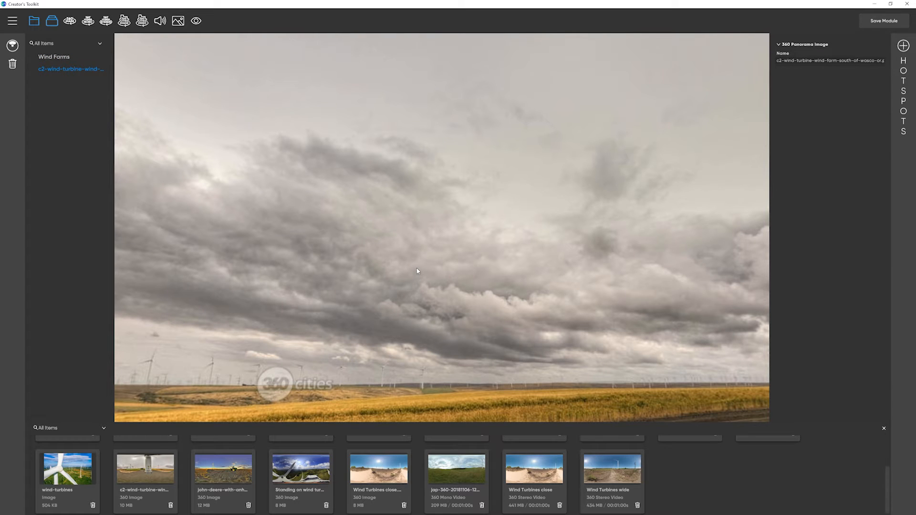
left_click_drag(417, 271, 251, 254)
left_click_drag(461, 232, 427, 221)
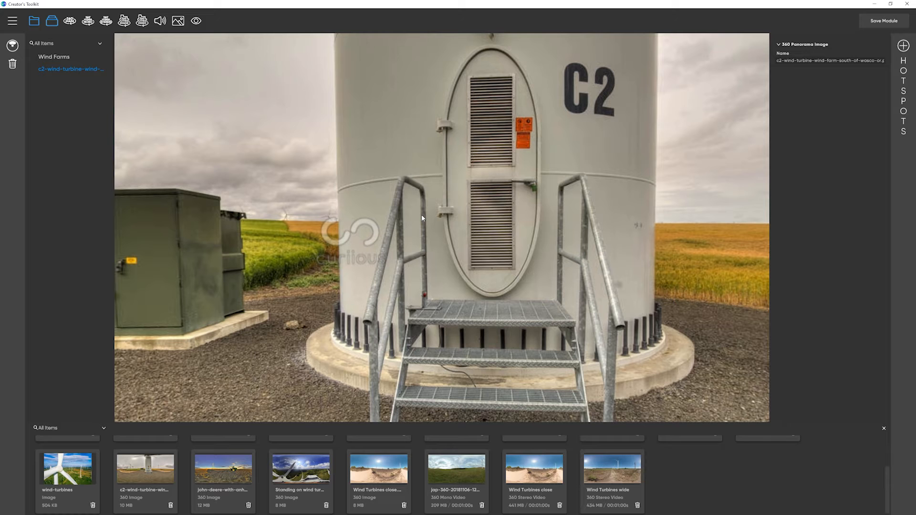
left_click_drag(455, 129, 450, 213)
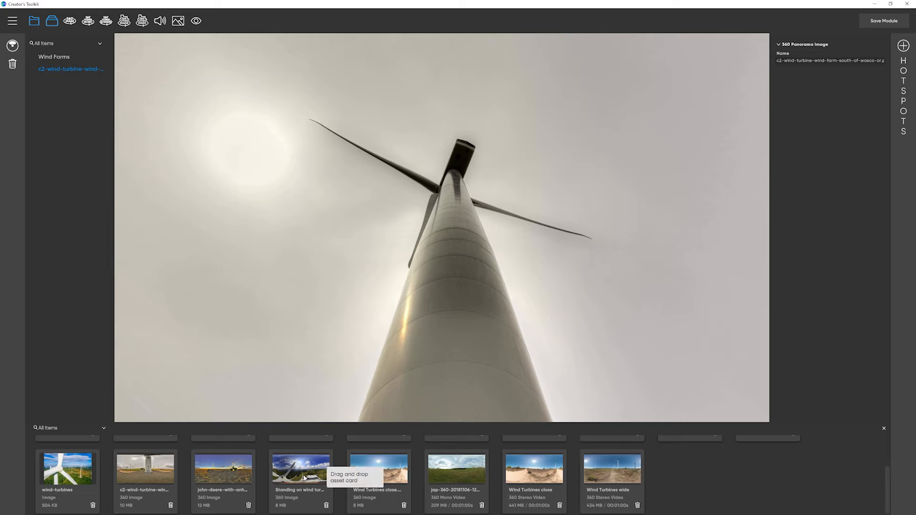
Step: Add the Standing on wind turbine 360 image to the module as another scene
left_click_drag(304, 476, 457, 232)
left_click_drag(447, 307, 597, 133)
left_click_drag(371, 254, 336, 358)
Step: In the c2-wind-turbine scene, place a Teleport hotspot near the turbine's hub and link it to the Standing on wind turbine scene
left_click(99, 67)
left_click_drag(592, 182, 389, 244)
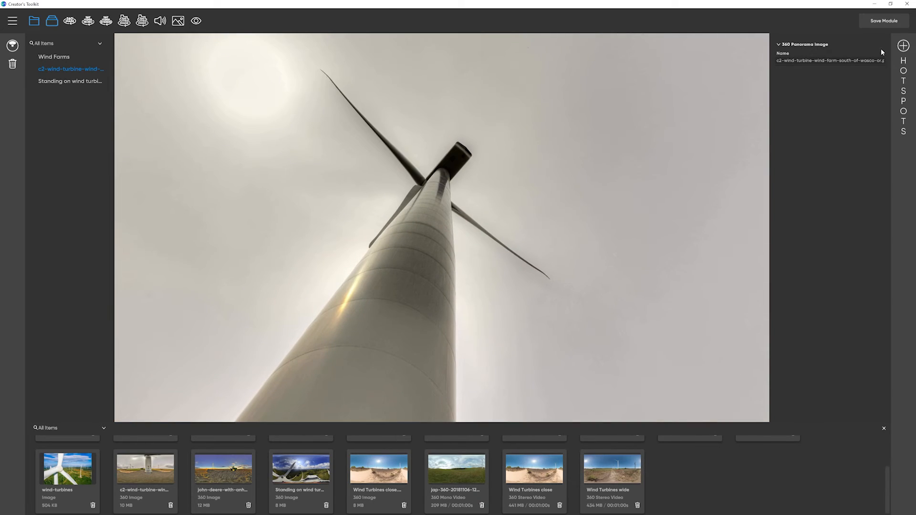
left_click(902, 46)
left_click(788, 181)
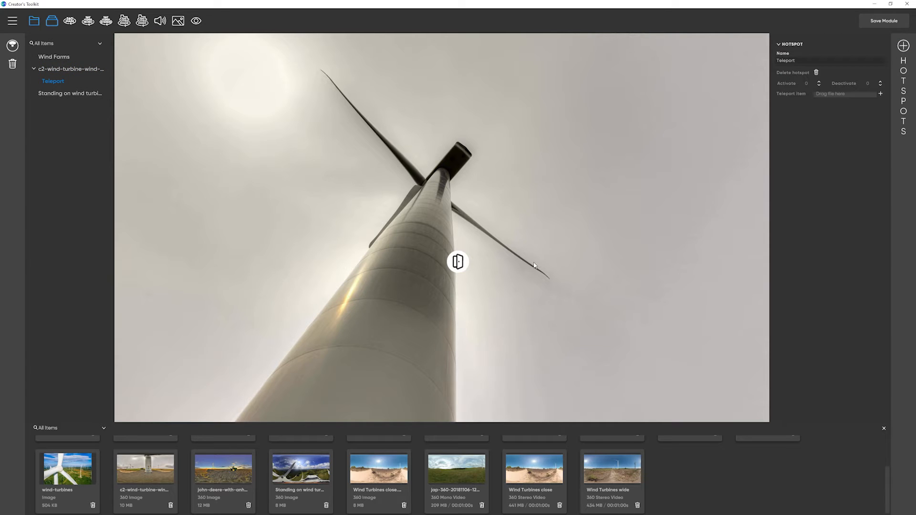
left_click_drag(458, 260, 432, 173)
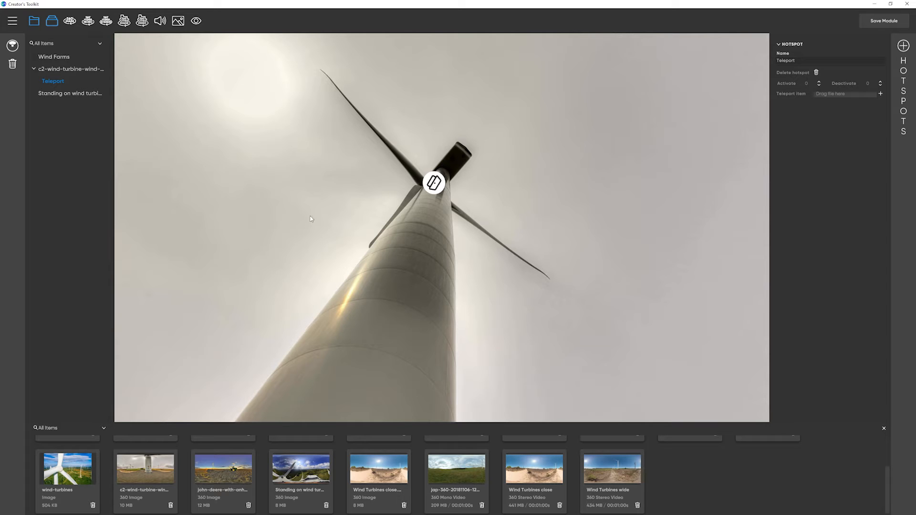
left_click_drag(88, 95, 844, 93)
Step: In the Standing on wind turbine scene, place an Image hotspot on the blade beside the worker and assign it the Inside wind turbine image
left_click(82, 94)
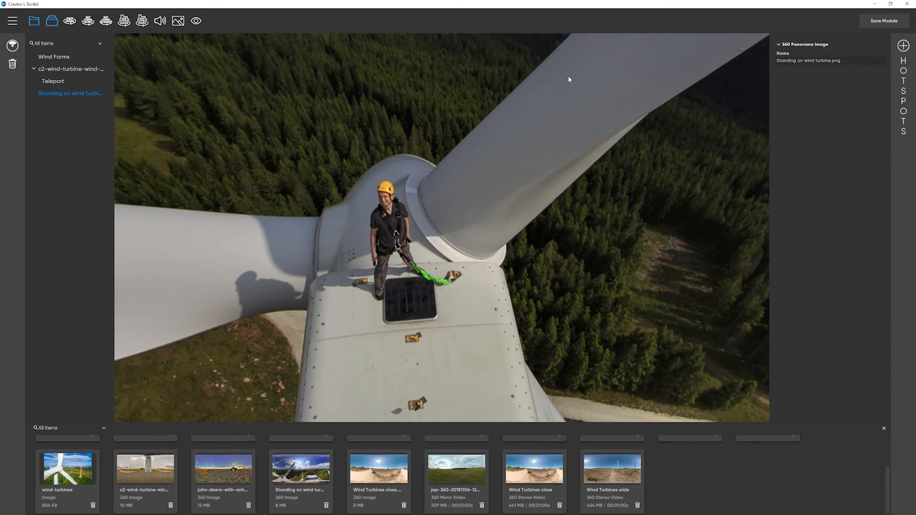
left_click_drag(568, 78, 523, 113)
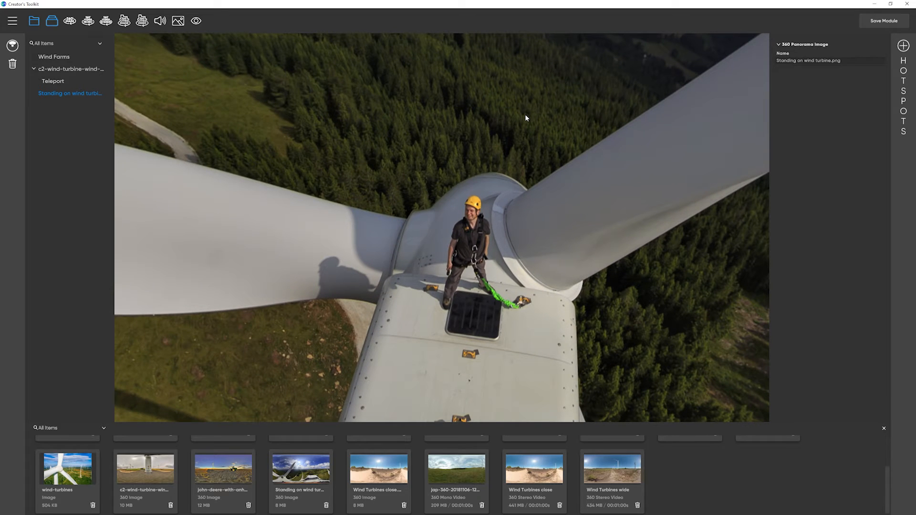
left_click(903, 45)
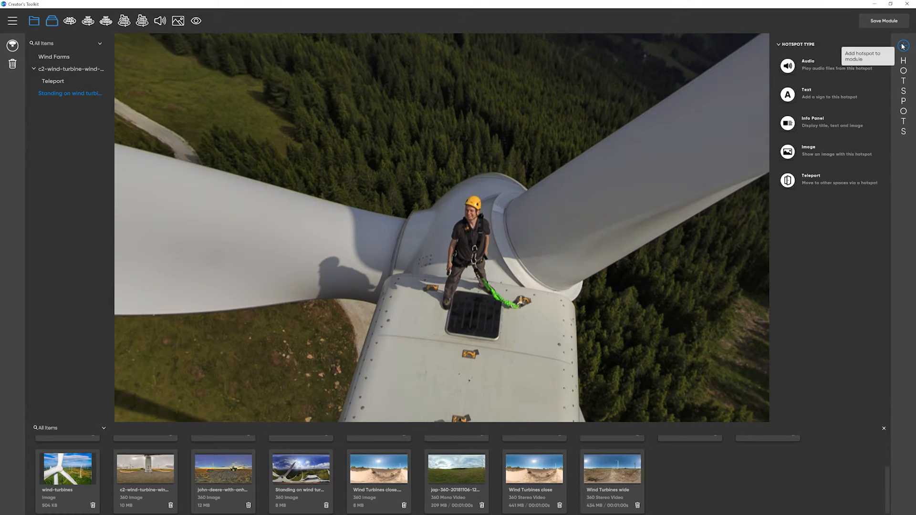
left_click(788, 152)
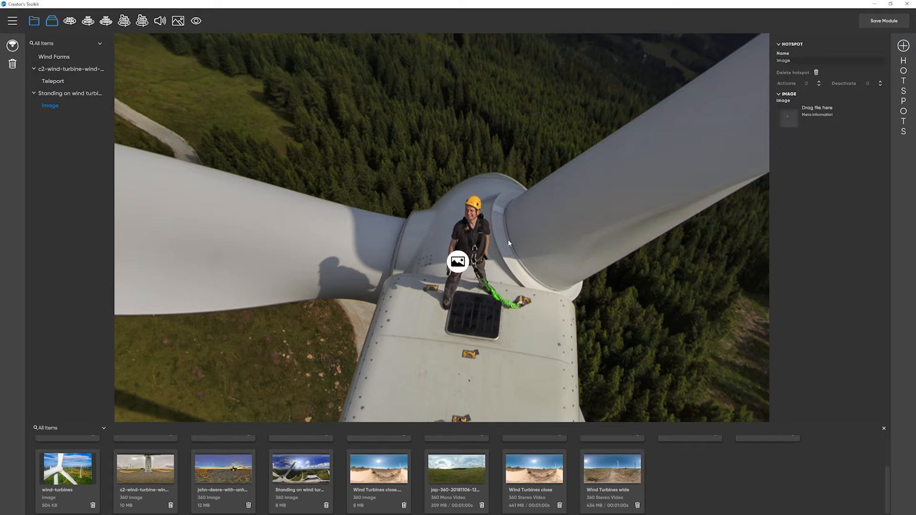
left_click_drag(457, 260, 378, 235)
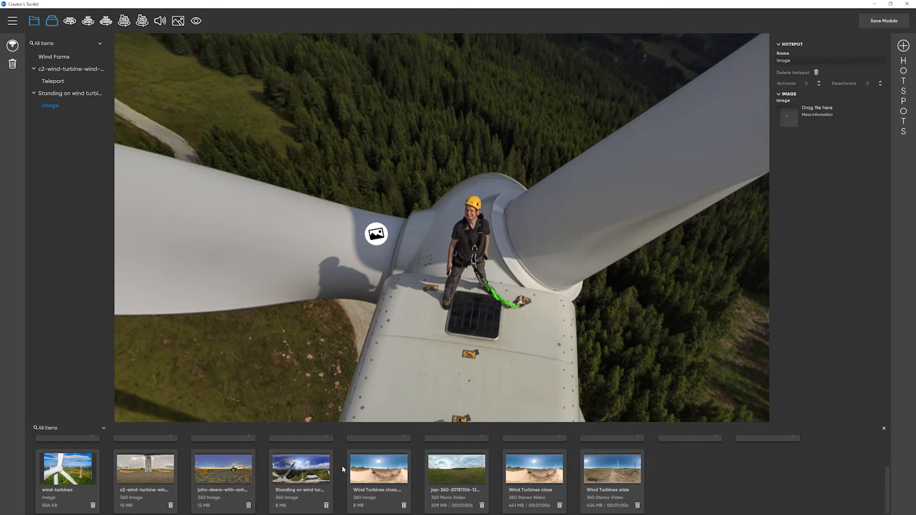
scroll(342, 474, "up", 3)
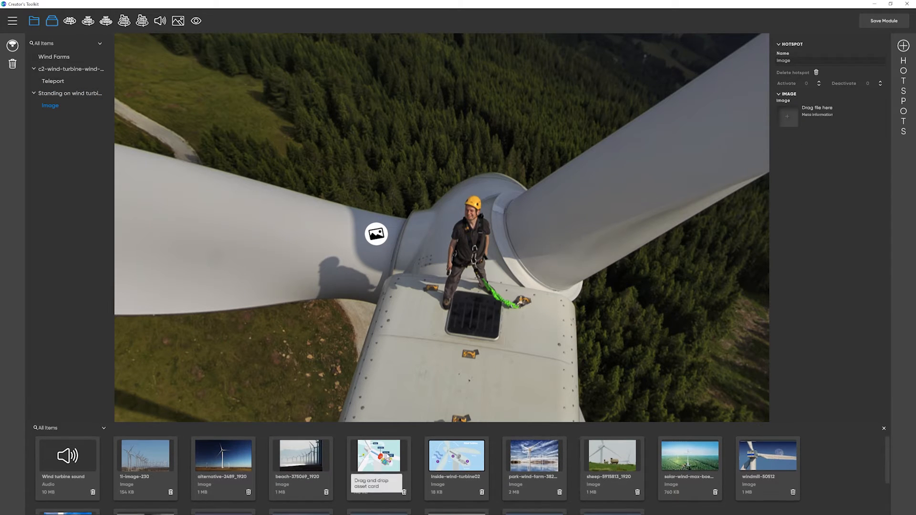
left_click_drag(386, 457, 790, 116)
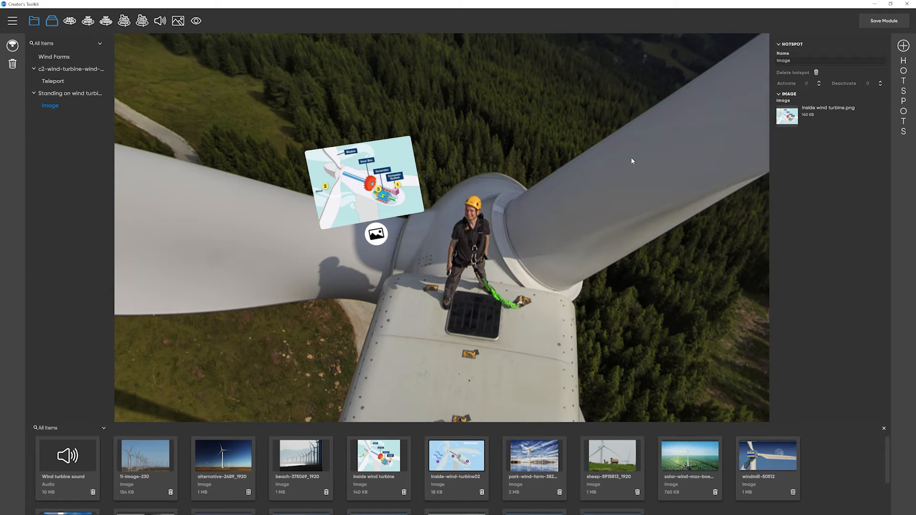
Step: Place a Teleport hotspot on the ground track beyond the nacelle and link it to the c2-wind-turbine scene
left_click_drag(632, 272, 665, 170)
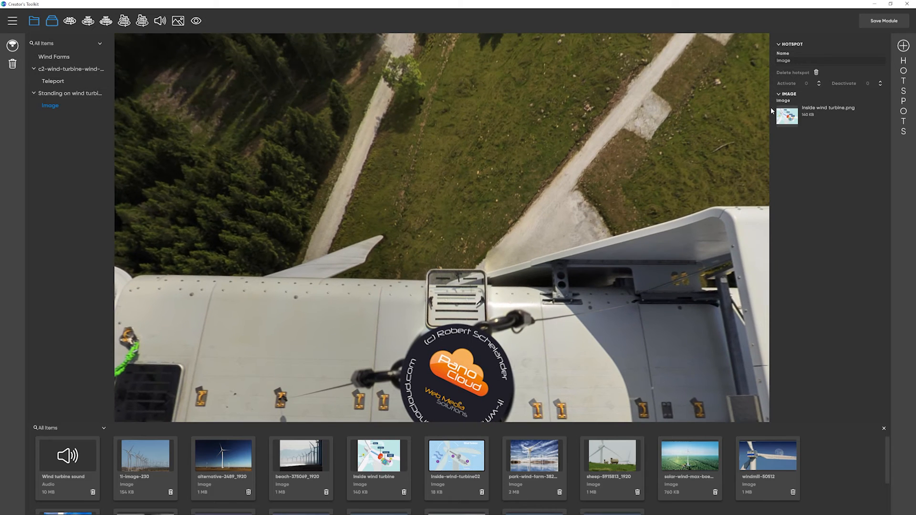
left_click(903, 46)
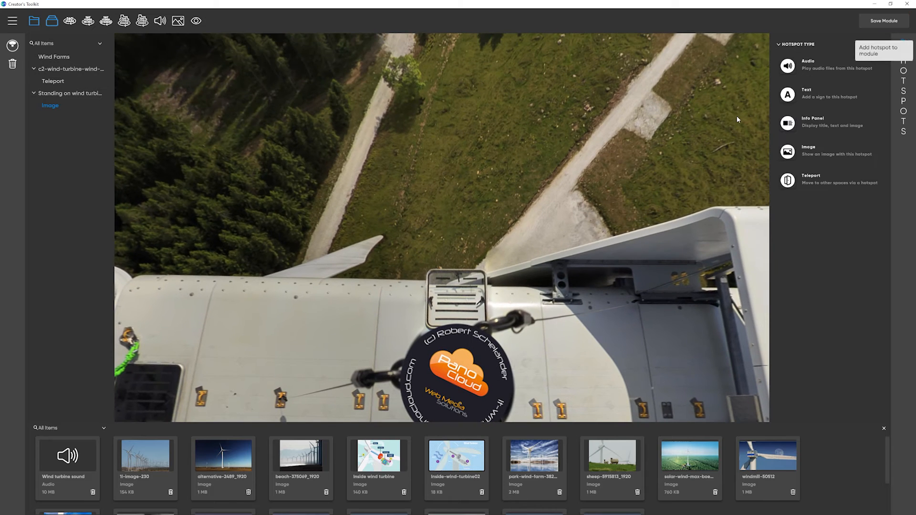
left_click(788, 180)
left_click_drag(459, 260, 524, 221)
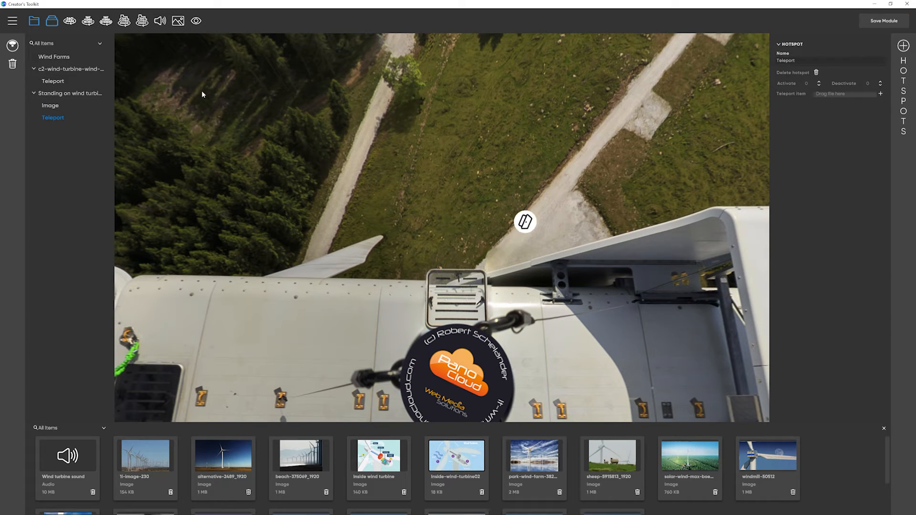
left_click_drag(73, 72, 835, 93)
Step: Add the Wind Turbines close 360 still image to the module as a third scene
left_click(69, 69)
scroll(485, 459, "down", 3)
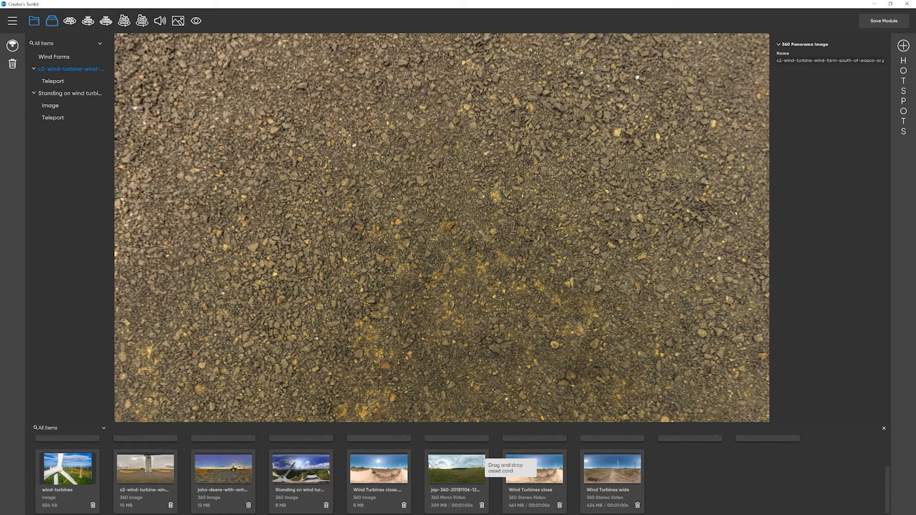
left_click_drag(401, 475, 463, 239)
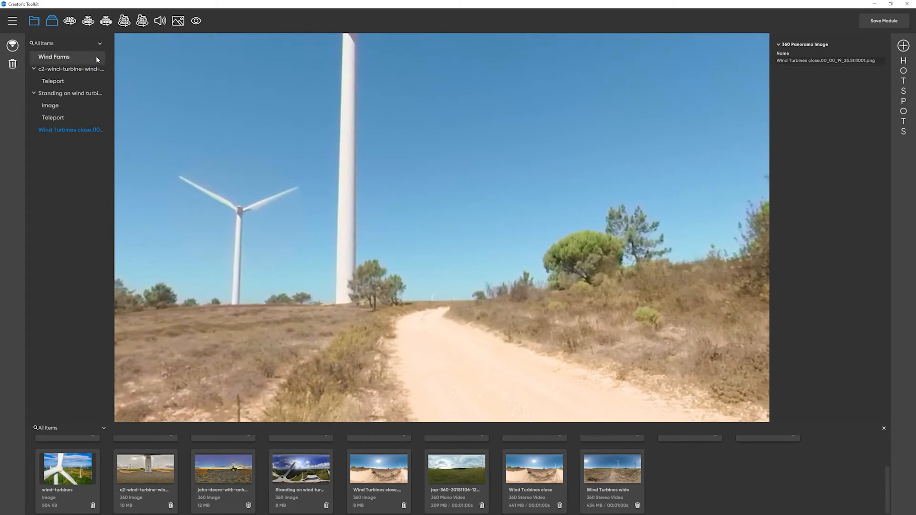
Step: In the c2-wind-turbine scene, add a Teleport hotspot near the distant turbine and link it to the Wind Turbines close still image scene
left_click(90, 70)
left_click_drag(249, 183, 320, 180)
left_click(903, 46)
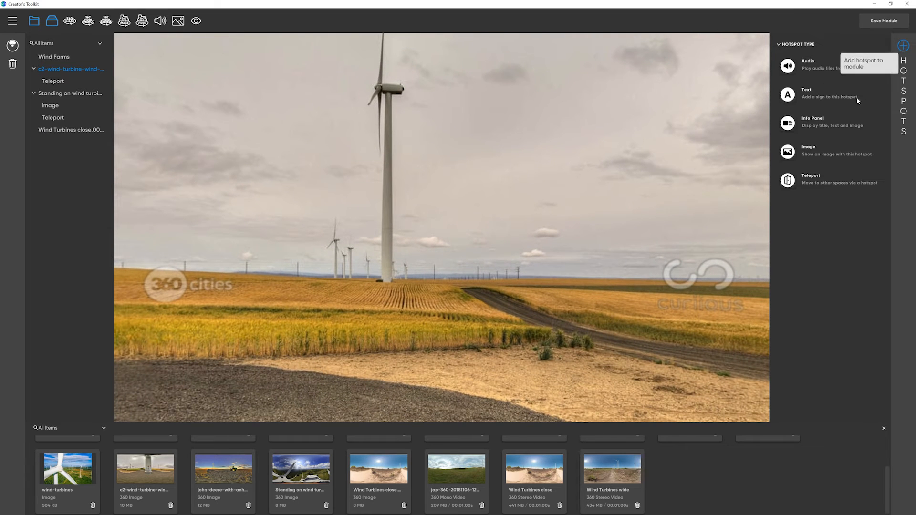
left_click(793, 184)
left_click_drag(52, 148, 830, 94)
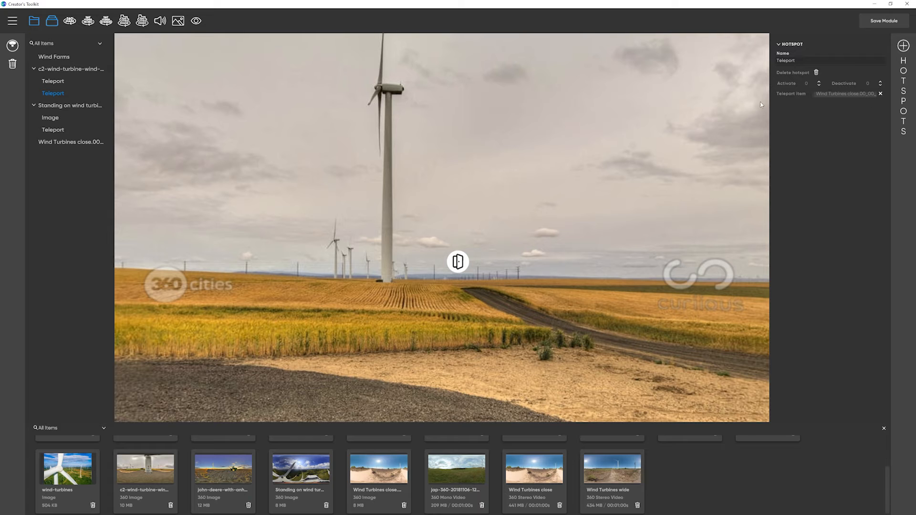
Step: In the Wind Turbines close still image scene, place an Audio hotspot beside the small turbine and assign it the Wind turbine sound file
left_click(88, 143)
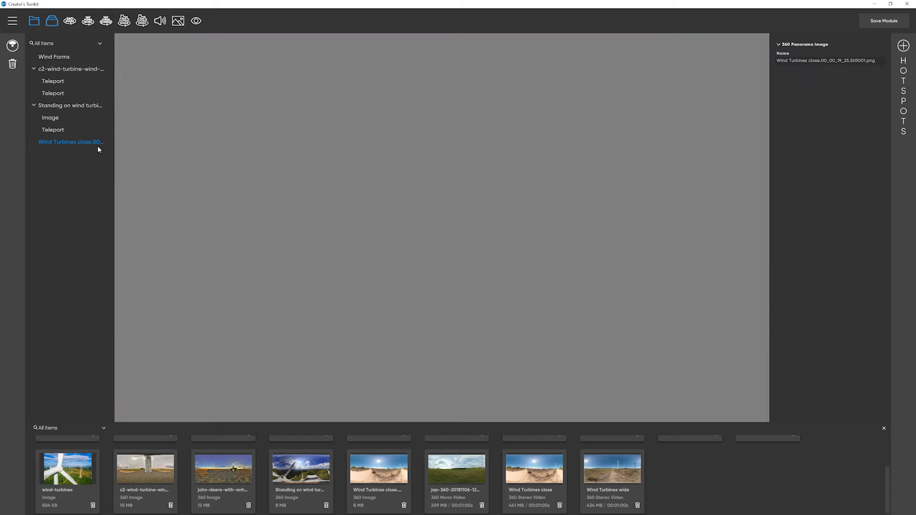
left_click_drag(368, 257, 598, 270)
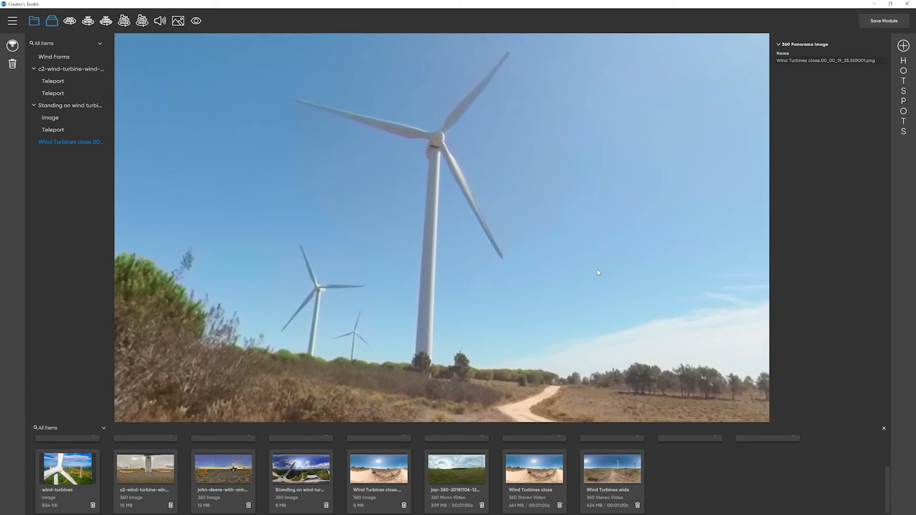
left_click(899, 46)
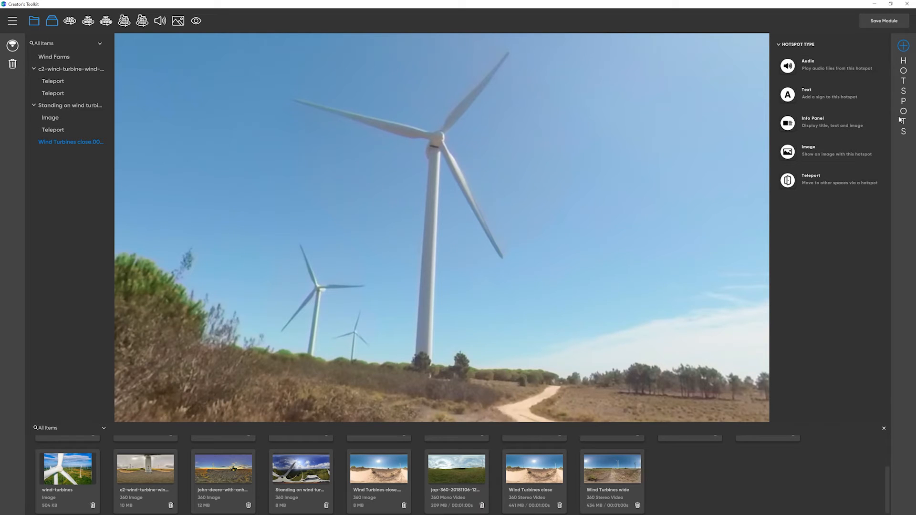
left_click(788, 66)
left_click_drag(468, 260, 383, 290)
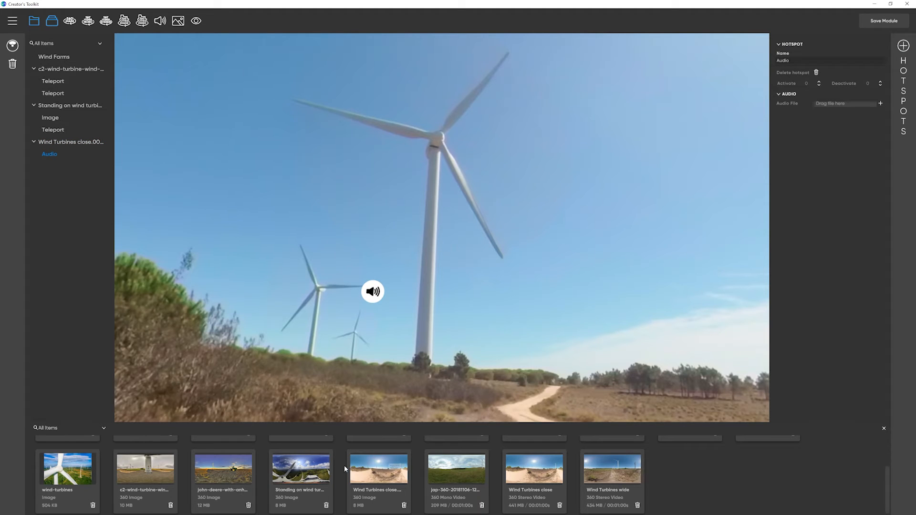
scroll(340, 468, "up", 3)
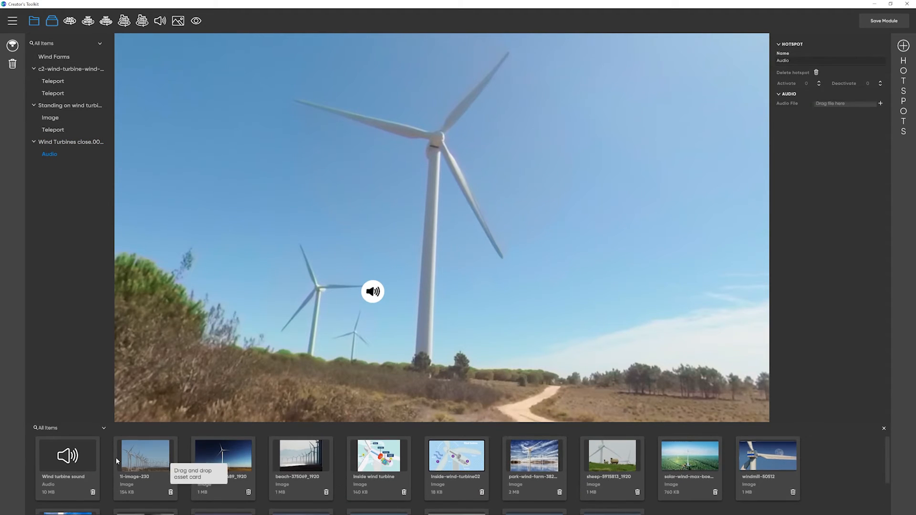
left_click_drag(72, 459, 834, 101)
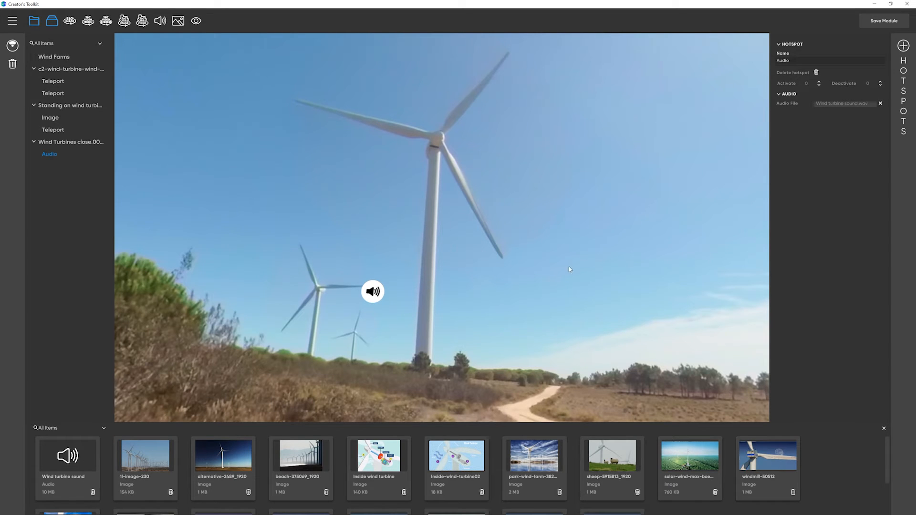
Step: Place a Teleport hotspot just right of the large turbine's tower and link it to the Wind Turbines close 360 stereo video
left_click(903, 46)
left_click(790, 186)
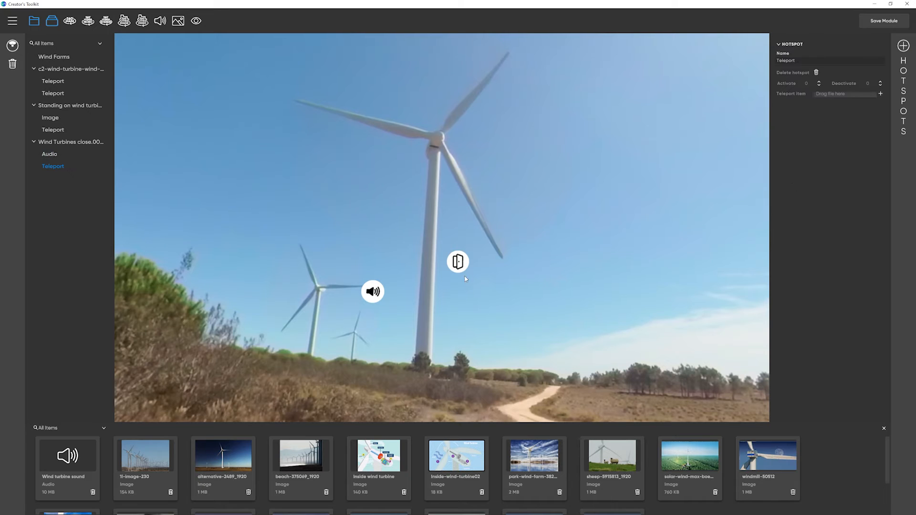
left_click_drag(461, 267, 482, 295)
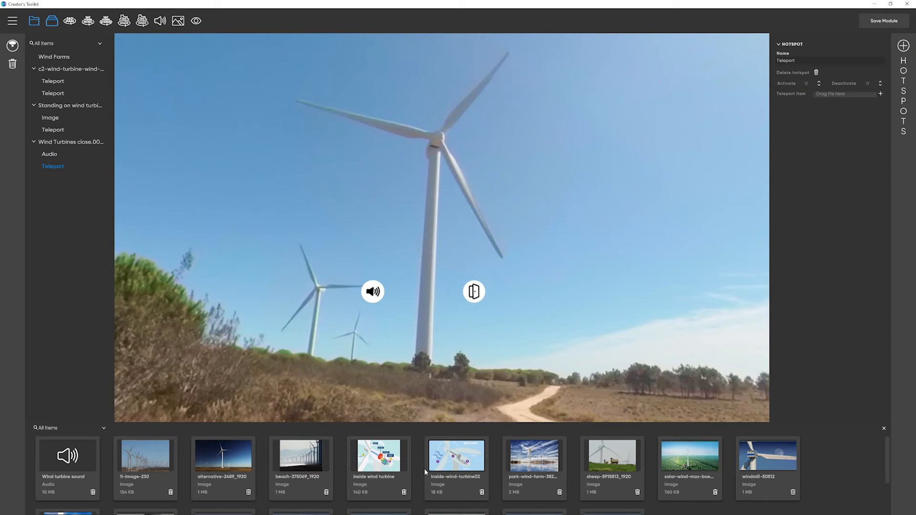
scroll(417, 471, "down", 3)
left_click_drag(524, 476, 832, 96)
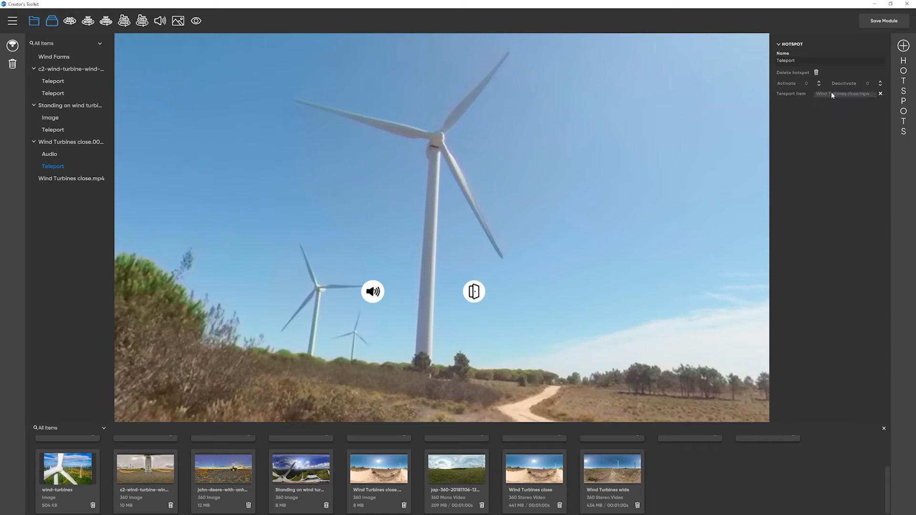
Step: Preview the Wind Turbines close.mp4 scene by playing the video and moving its timeline forward
left_click(111, 181)
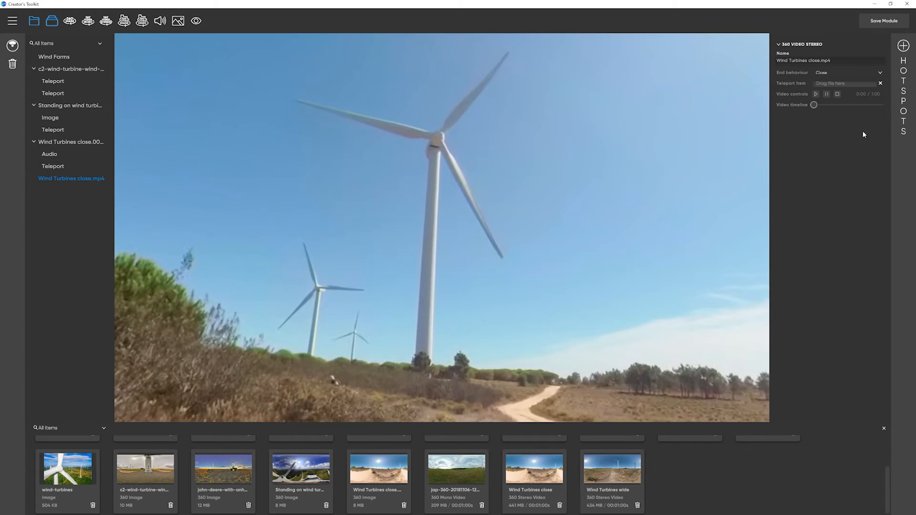
left_click(817, 95)
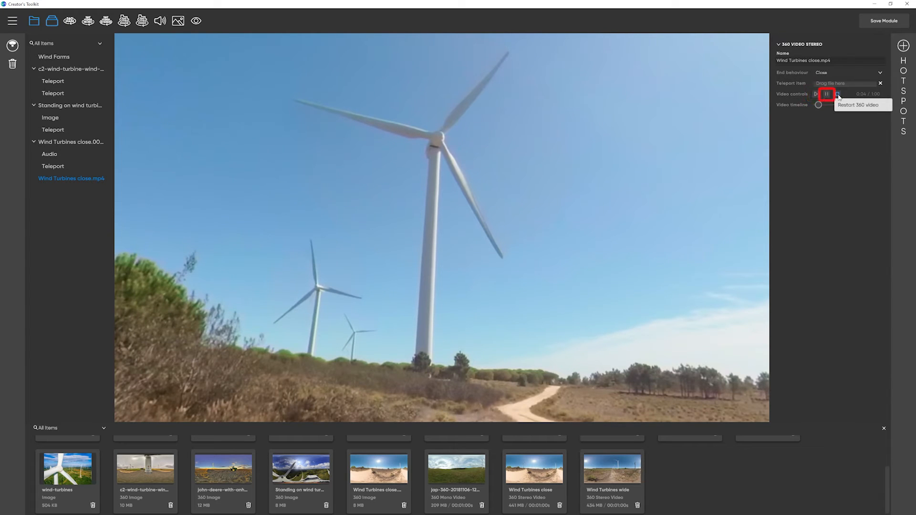
mouse_move(821, 107)
left_mouse_down()
mouse_move(854, 107)
mouse_move(830, 109)
left_mouse_up()
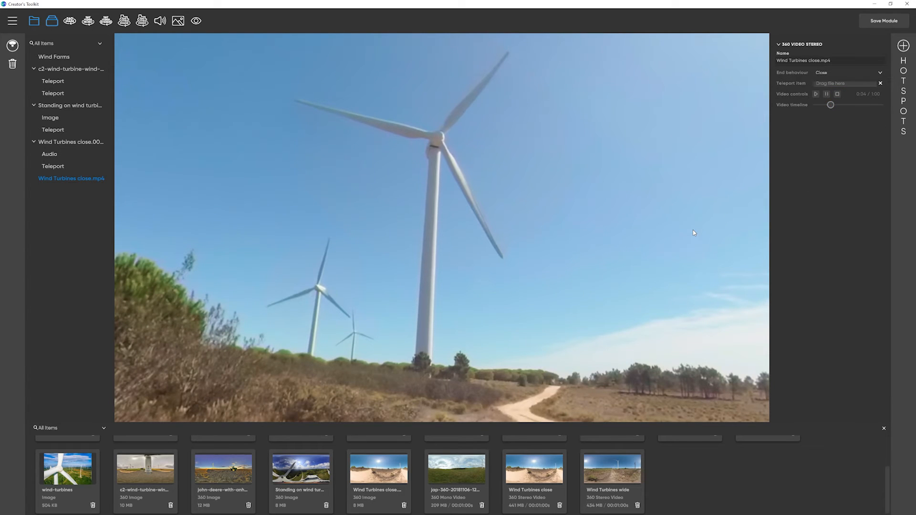
Step: Set the Wind Turbines close.mp4 scene's end behaviour to Teleport and assign the Wind Turbines wide video as its teleport item
left_click(819, 73)
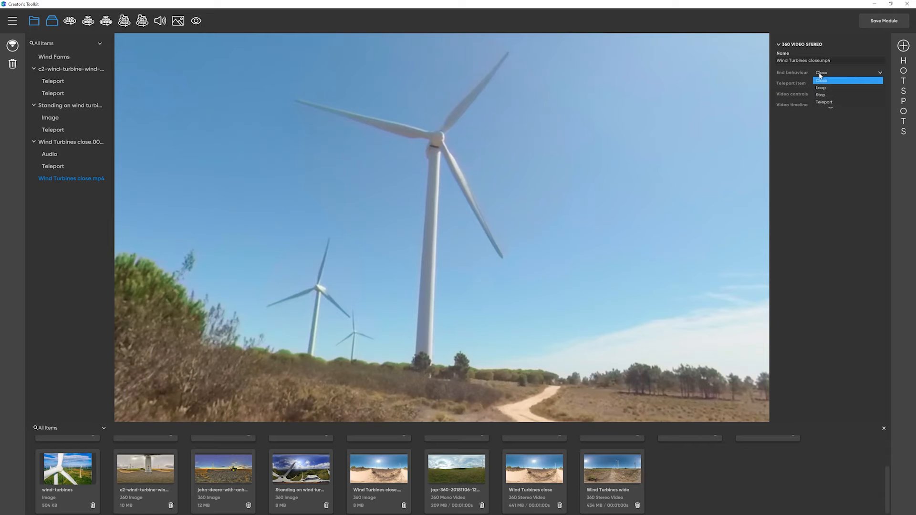
left_click(838, 102)
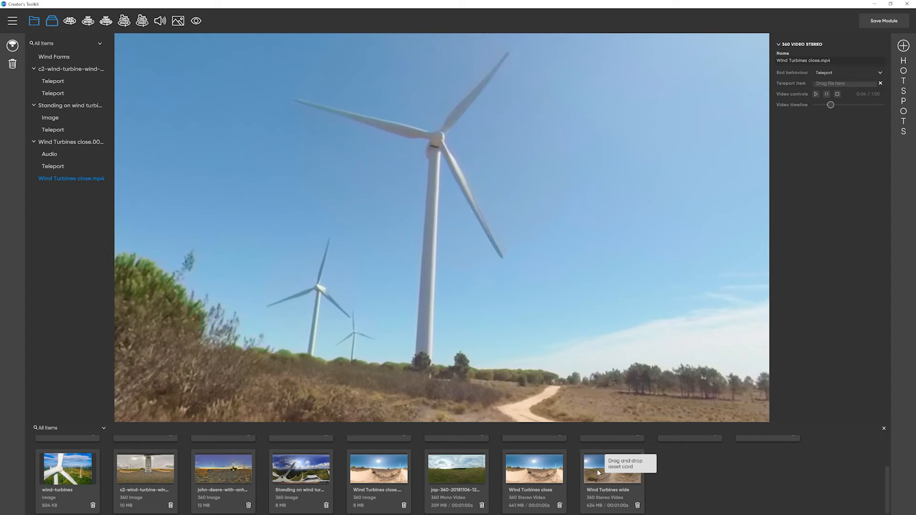
left_click_drag(597, 468, 836, 81)
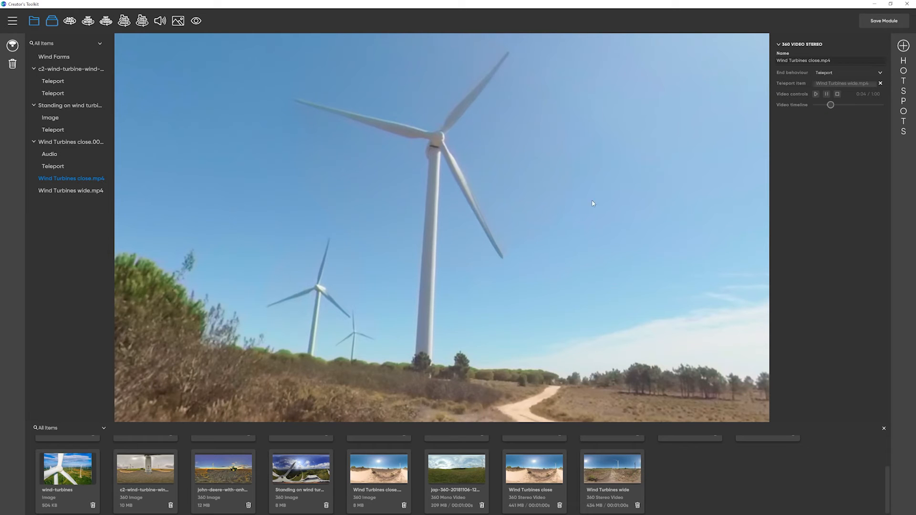
Step: Place a Teleport hotspot just right of the large turbine's tower and link it to Wind Turbines wide.mp4
left_click(904, 45)
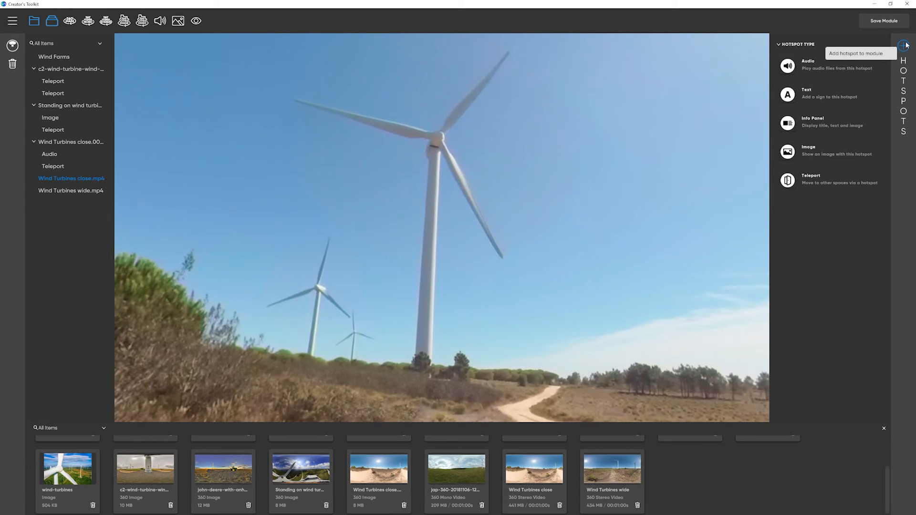
left_click(788, 181)
left_click_drag(458, 265, 458, 331)
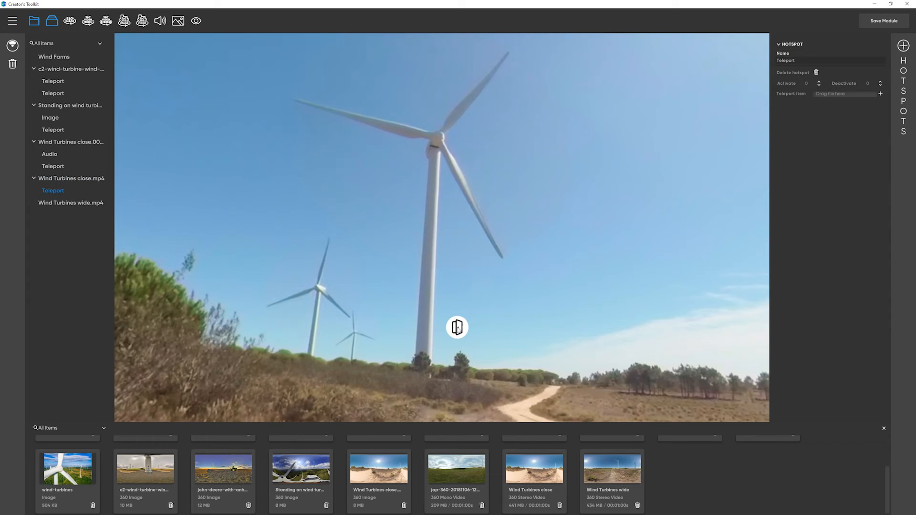
left_click_drag(70, 204, 846, 96)
Step: Open the Wind Turbines wide.mp4 scene and set its end behaviour to Stop
left_click(82, 204)
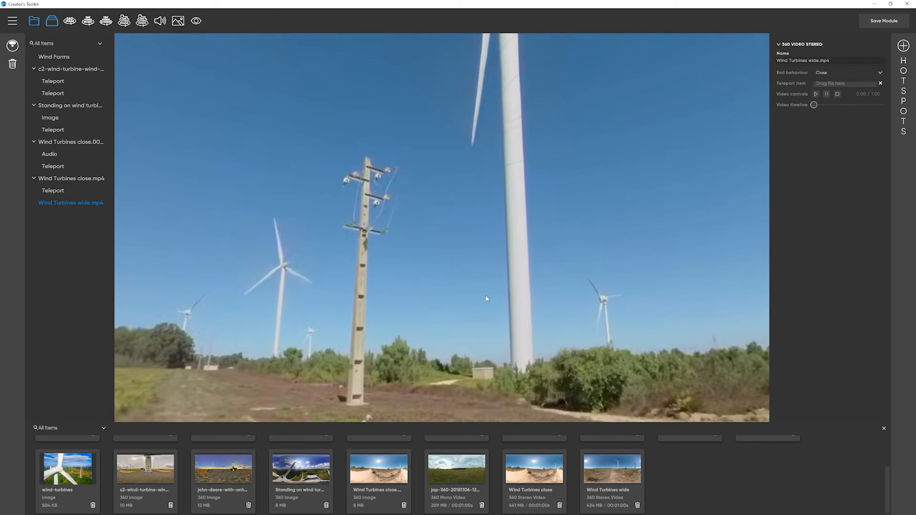
left_click(837, 74)
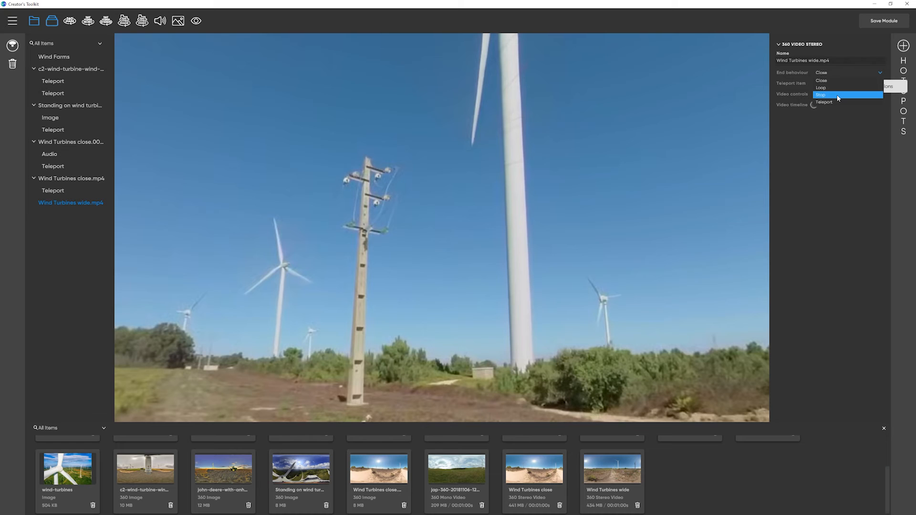
left_click(838, 96)
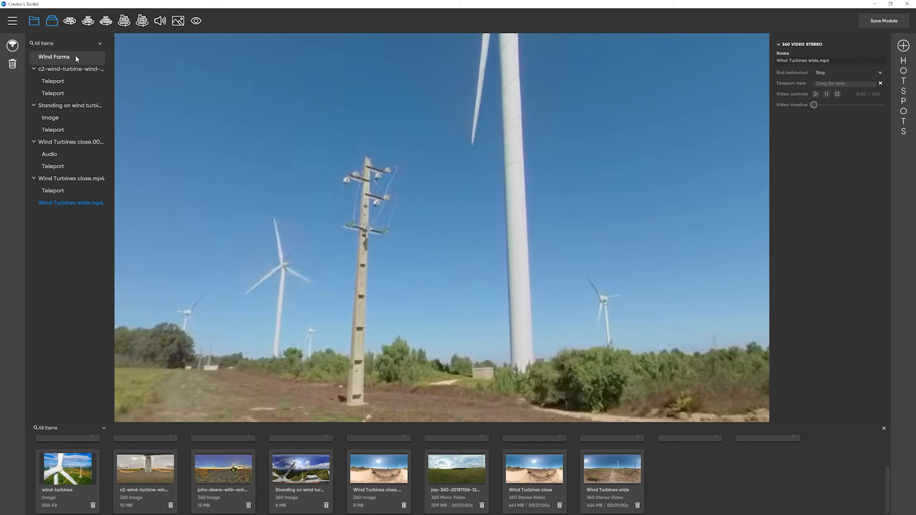
Step: Review the c2-wind-turbine, Standing on wind turbine, Wind Turbines close still image and Wind Turbines close.mp4 scenes in turn
left_click(73, 69)
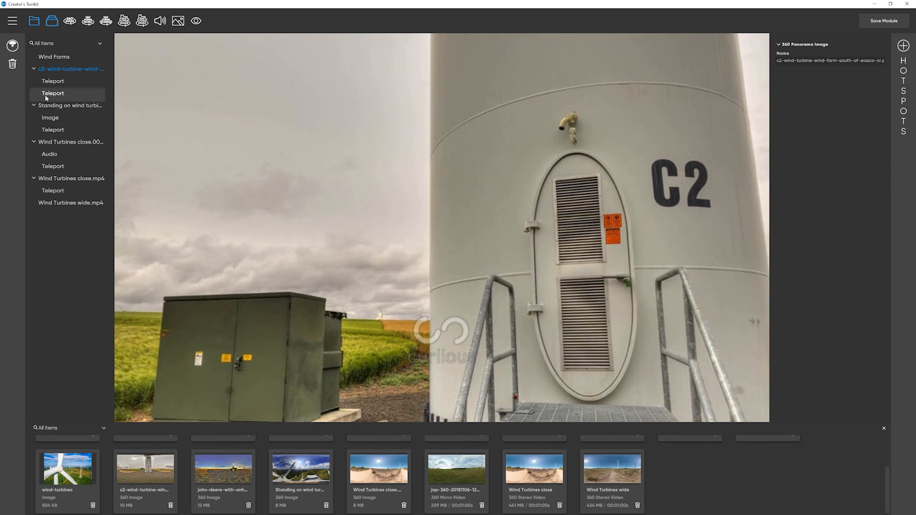
left_click(58, 105)
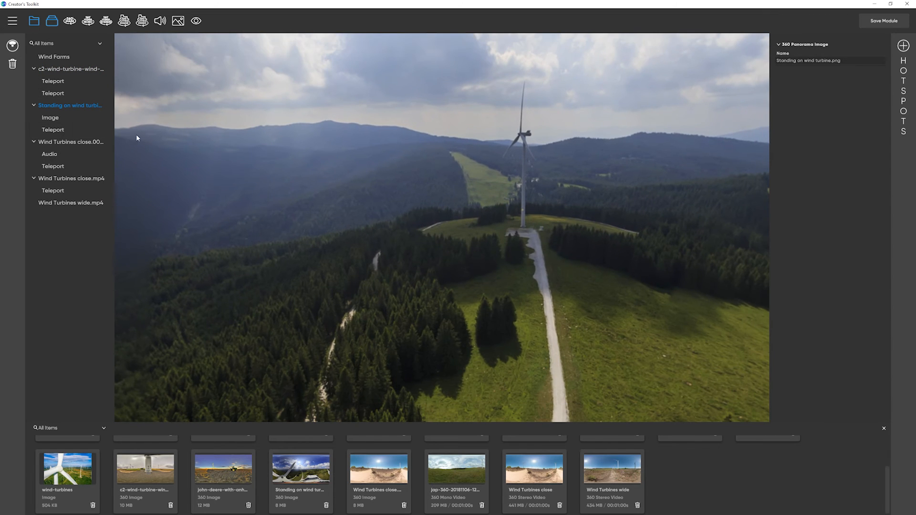
left_click(82, 142)
left_click_drag(250, 245, 350, 293)
left_click(76, 179)
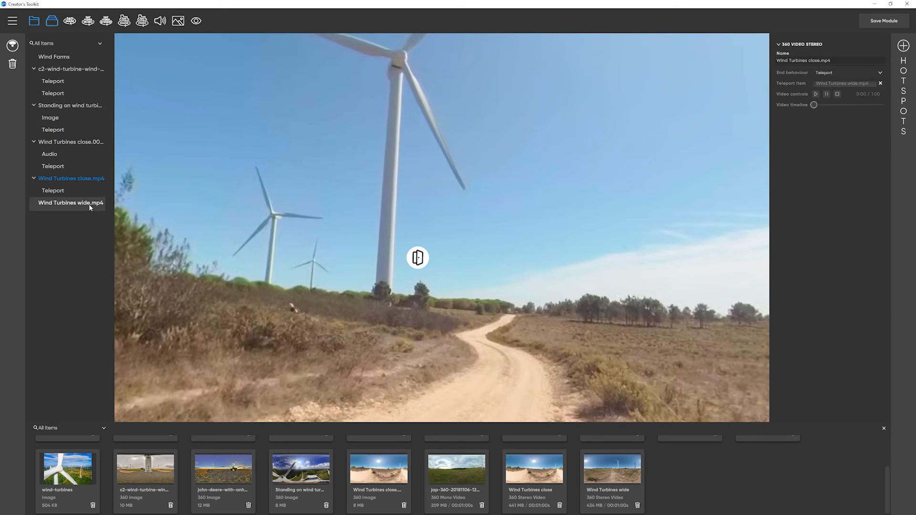
left_click(89, 204)
left_click_drag(556, 266, 443, 262)
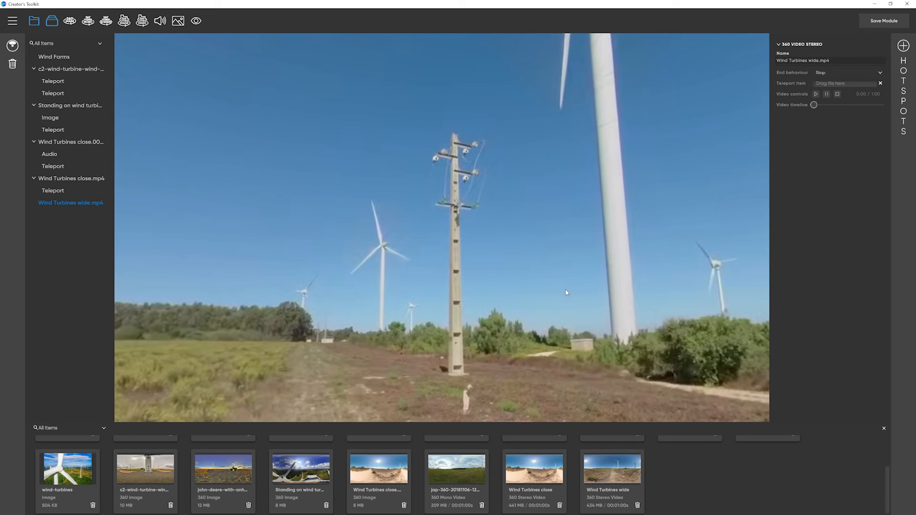
left_click_drag(462, 469, 446, 270)
left_click(98, 204)
left_click(903, 45)
left_click(787, 180)
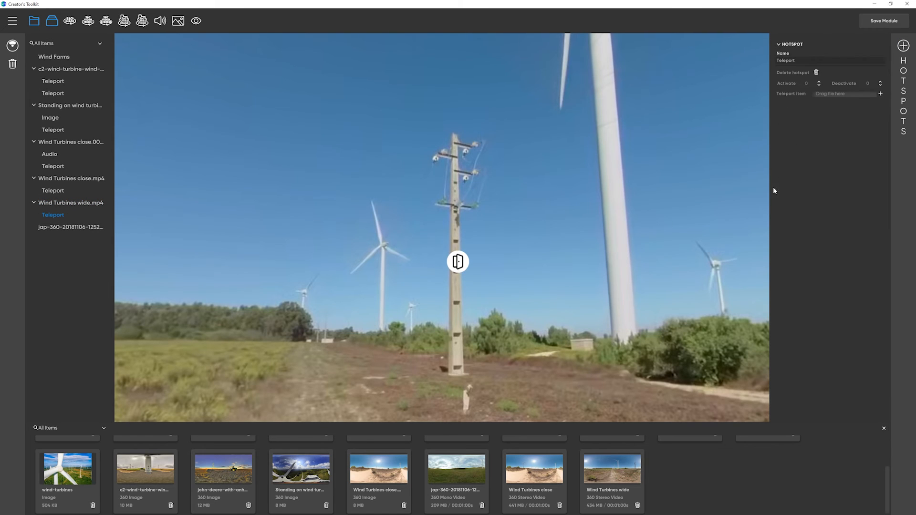
left_click_drag(448, 276, 364, 294)
left_click_drag(72, 228, 848, 94)
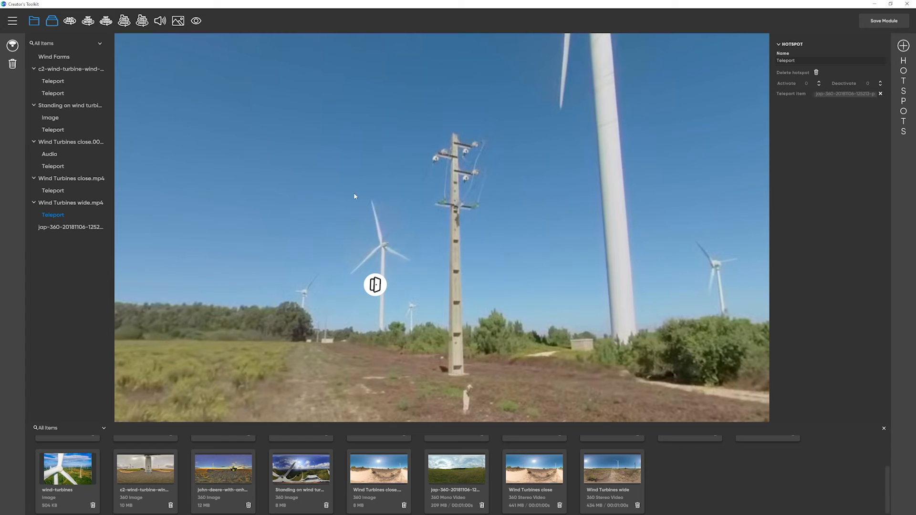
left_click(92, 227)
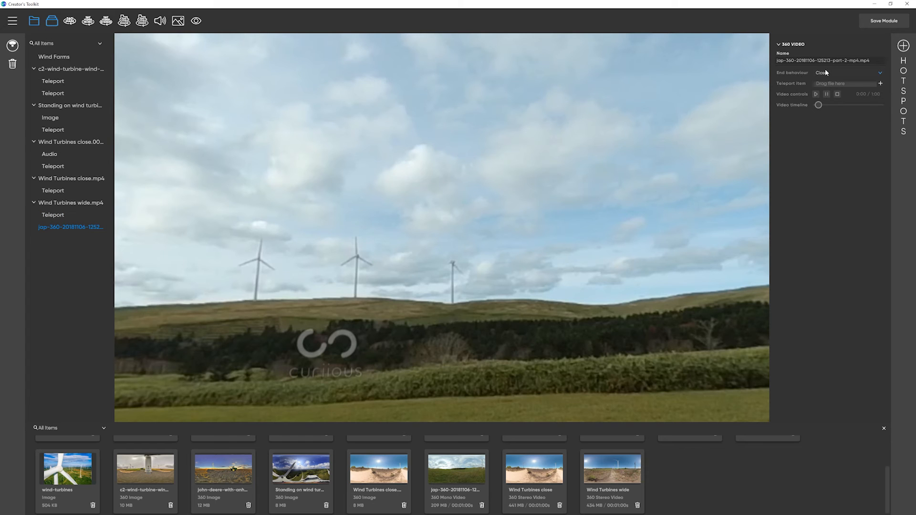
left_click(816, 94)
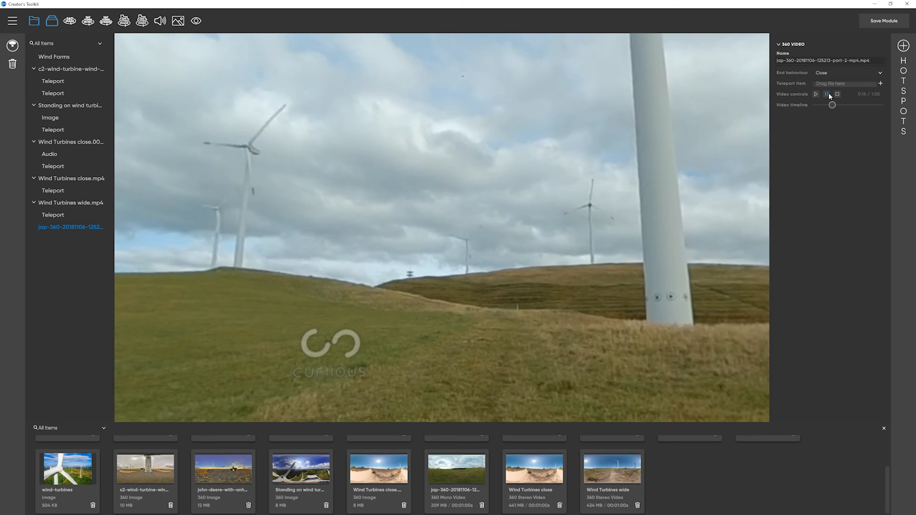
left_click(903, 46)
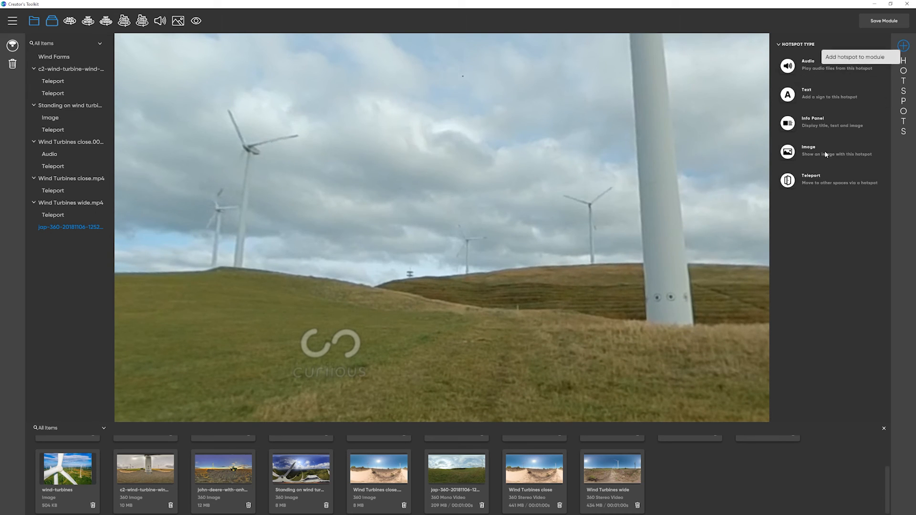
left_click(794, 181)
left_click_drag(457, 262, 355, 239)
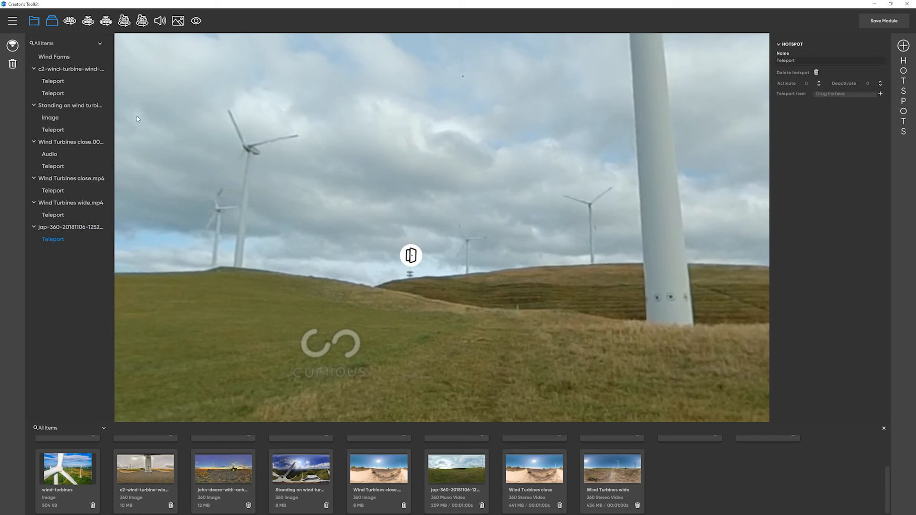
left_click_drag(72, 69, 838, 93)
Step: In the Wind Turbines close still image scene, place a Text hotspot between the two turbines with the title "Portugal has 2,743 wind turbines."
left_click(91, 142)
left_click_drag(406, 239, 414, 251)
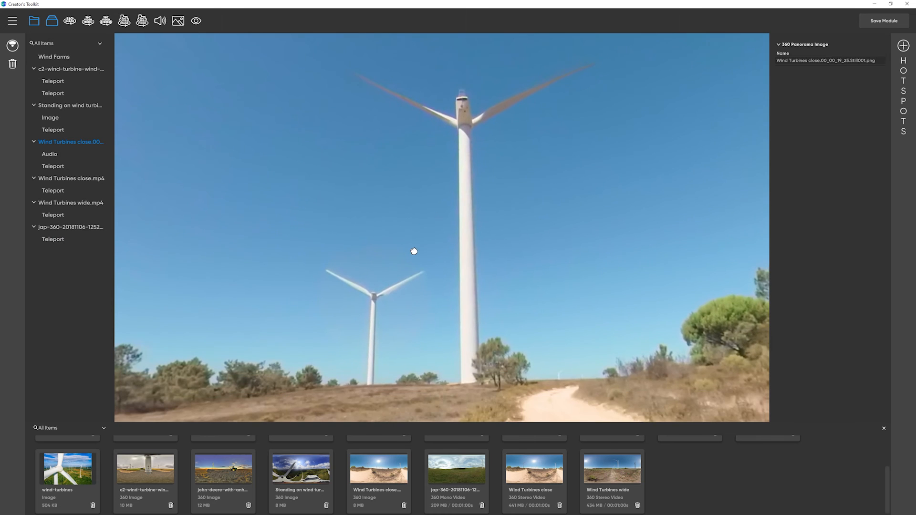
left_click(903, 47)
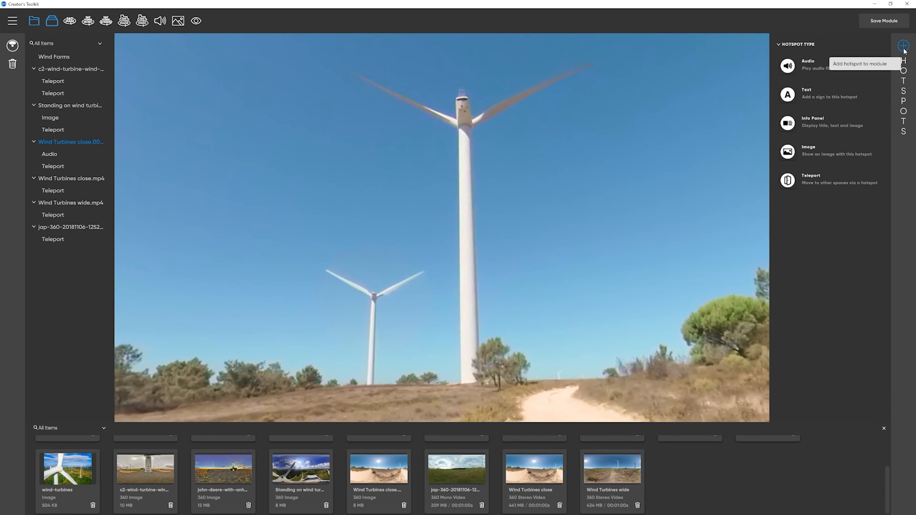
left_click(805, 94)
left_click_drag(461, 259, 426, 261)
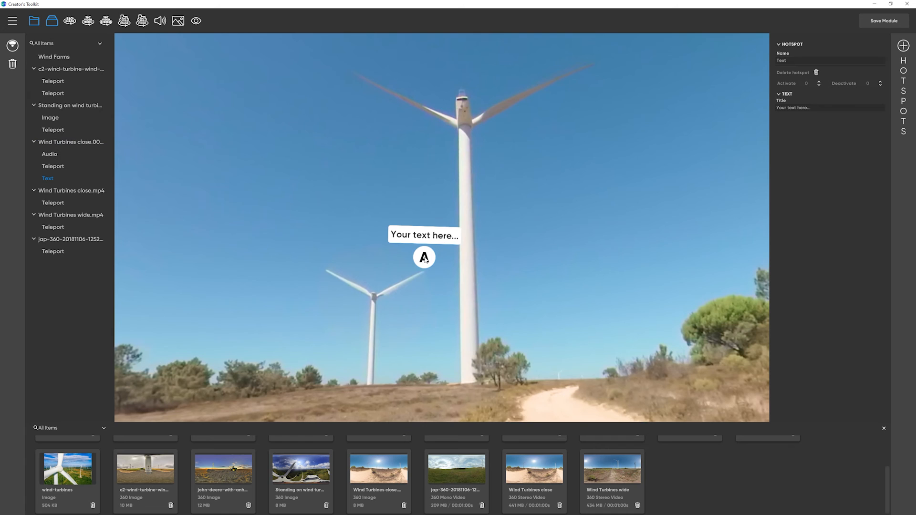
left_click(836, 111)
type("Portugal has 2,743 wind turbines.")
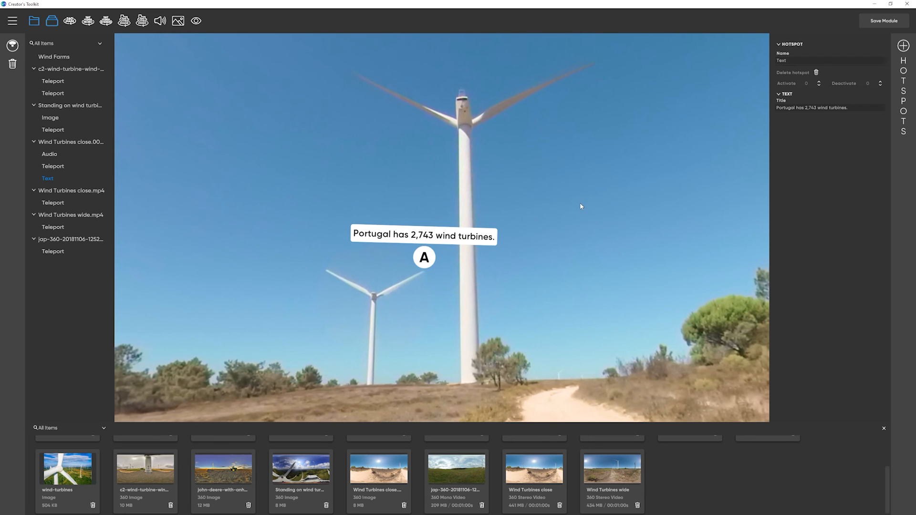
left_click(74, 239)
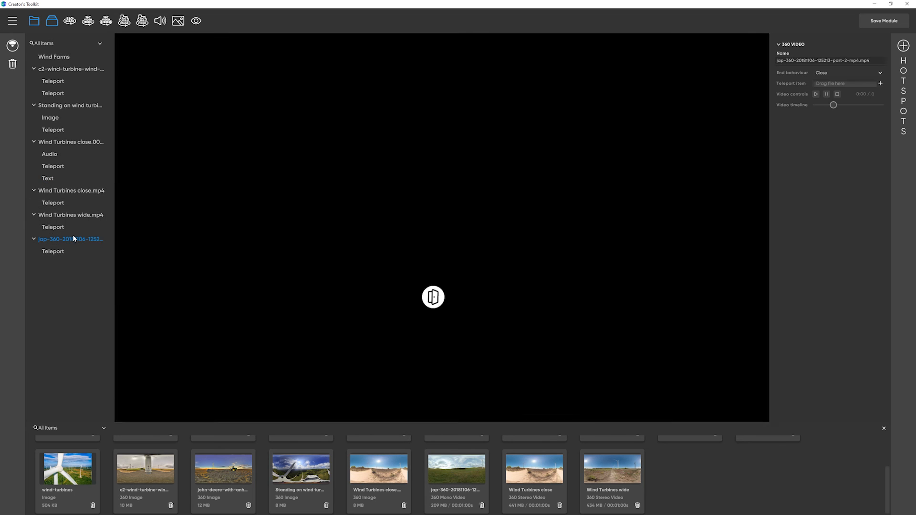
left_click_drag(402, 271, 406, 263)
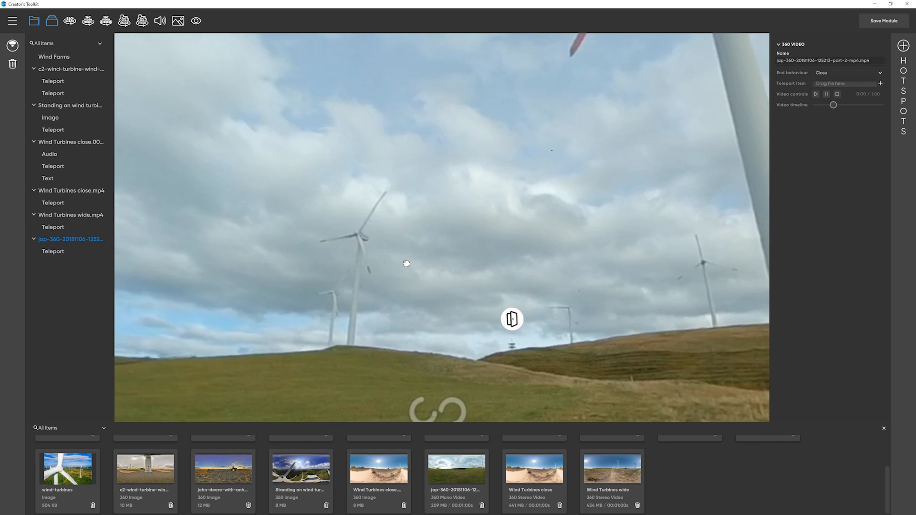
Step: In the Wind Turbines wide.mp4 scene, place an Info Panel hotspot in the sky between the large tower and the distant right-hand turbine
left_click(93, 217)
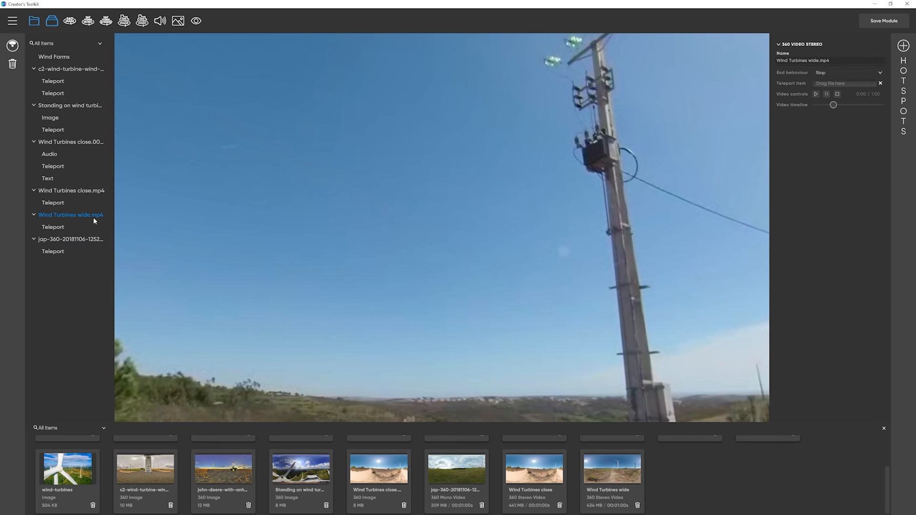
left_click_drag(508, 257, 679, 293)
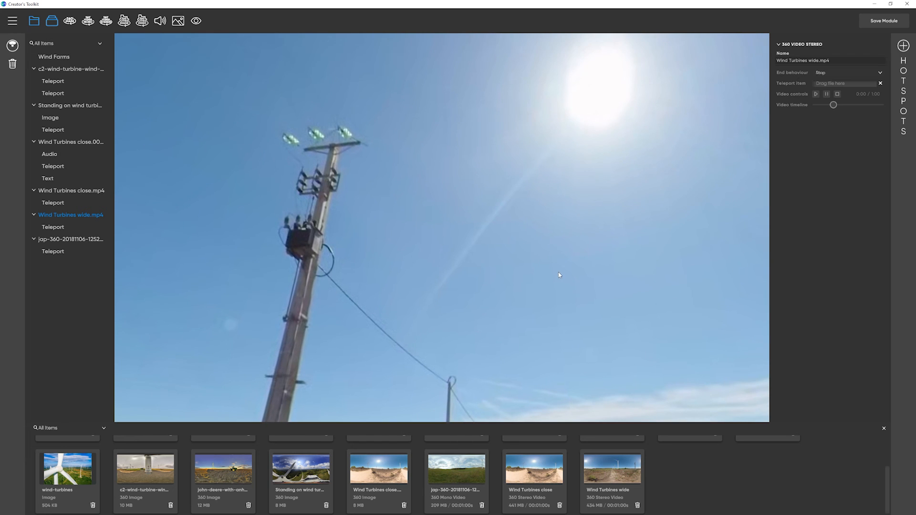
left_click_drag(372, 278, 559, 241)
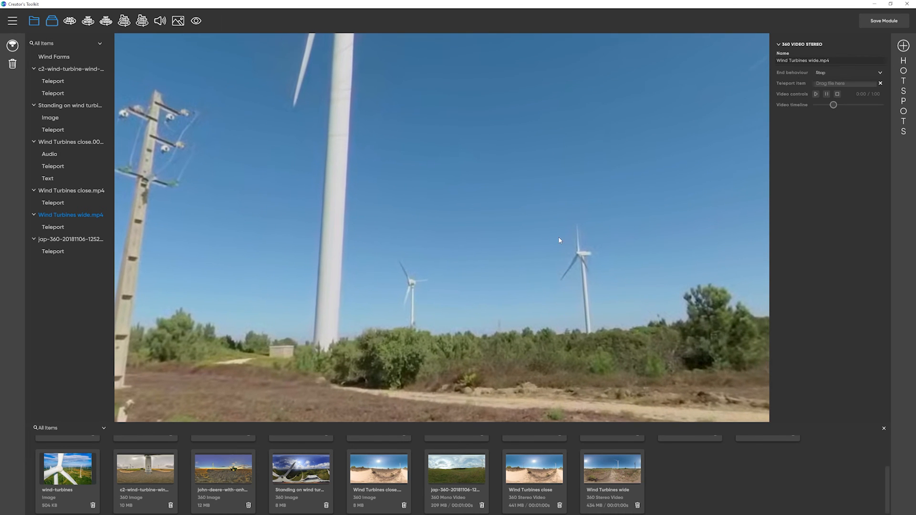
left_click(902, 47)
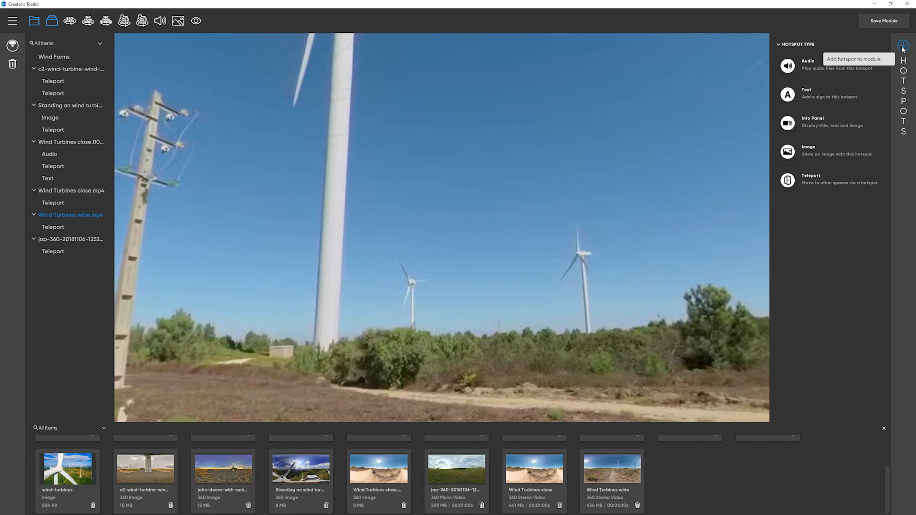
left_click(788, 123)
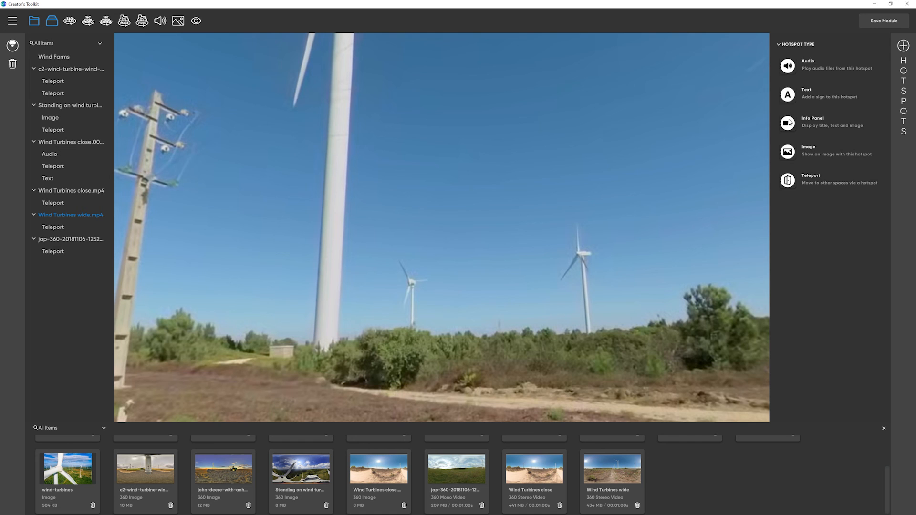
left_click_drag(455, 266, 470, 248)
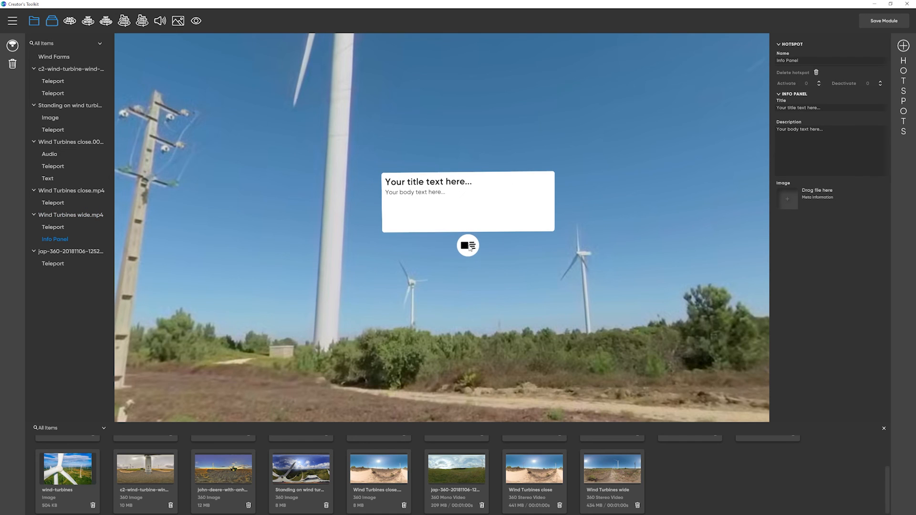
Step: Assign the beach-375069_1920 image to the info panel and set its title to "Production in Portugal"
scroll(146, 477, "up", 2)
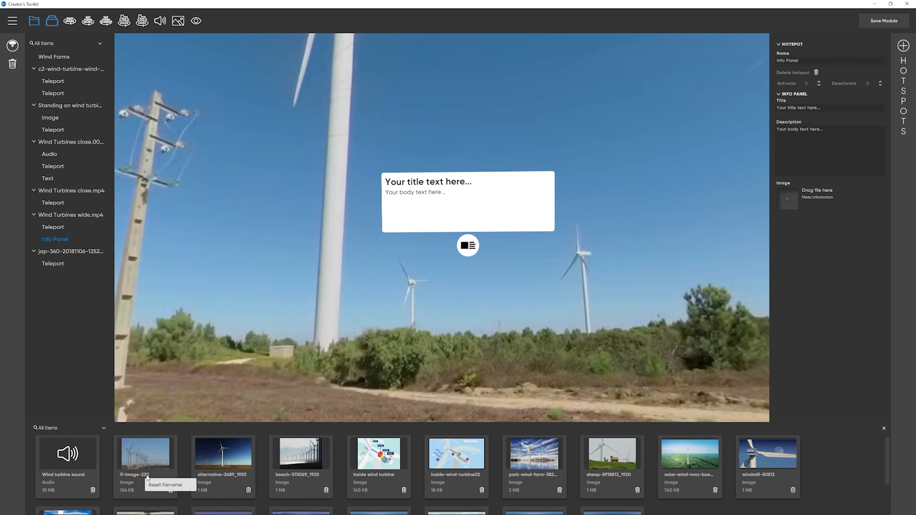
left_click_drag(299, 456, 791, 195)
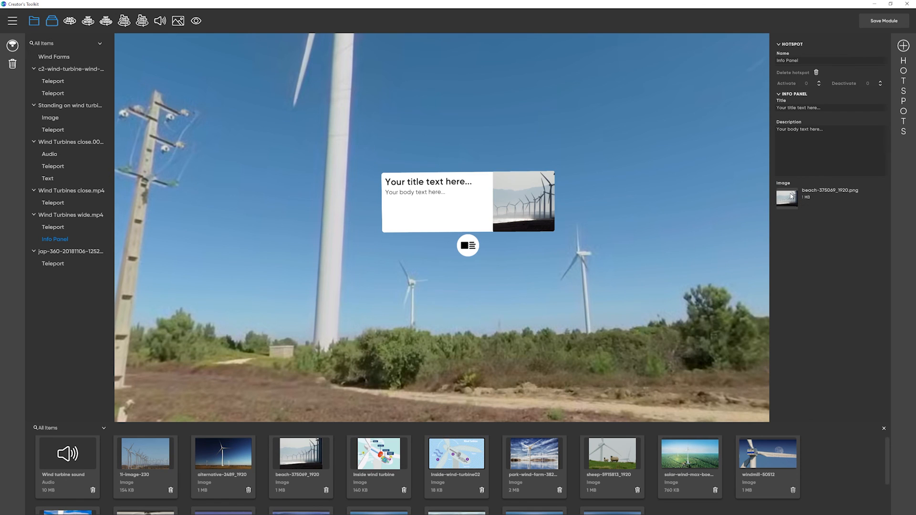
left_click(824, 107)
type("Production in Portugal")
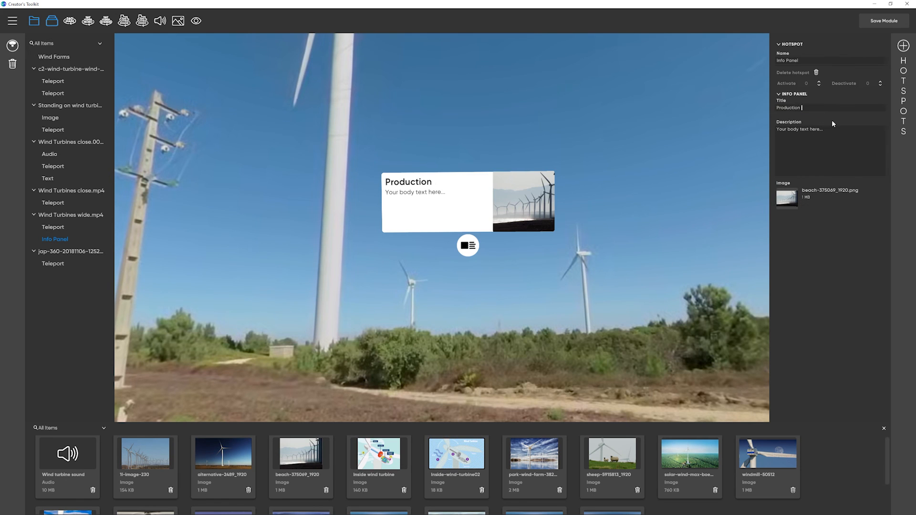
Step: Set the panel's description to "At the end of 2018, wind power capacity in Continental Portugal was 5,368MW. 257 Wind farms generated 27.5% of the nation's energy."
left_click(874, 145)
type("At the end of 2018, win")
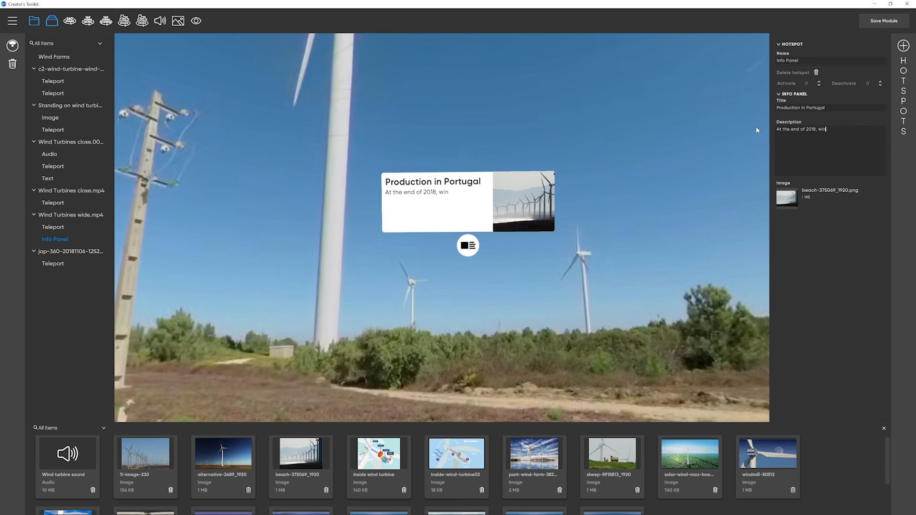
type("d power capacity in Continental ")
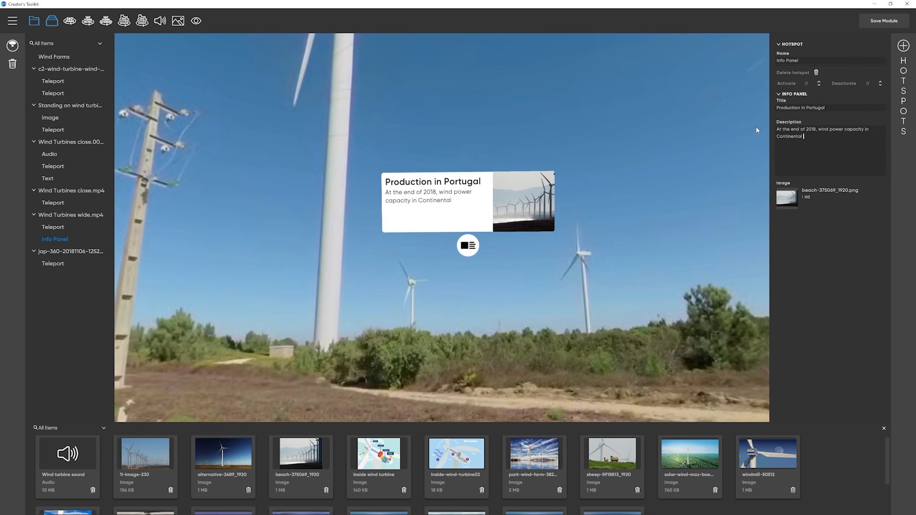
type("Portugal was 5,368MW. 257 W")
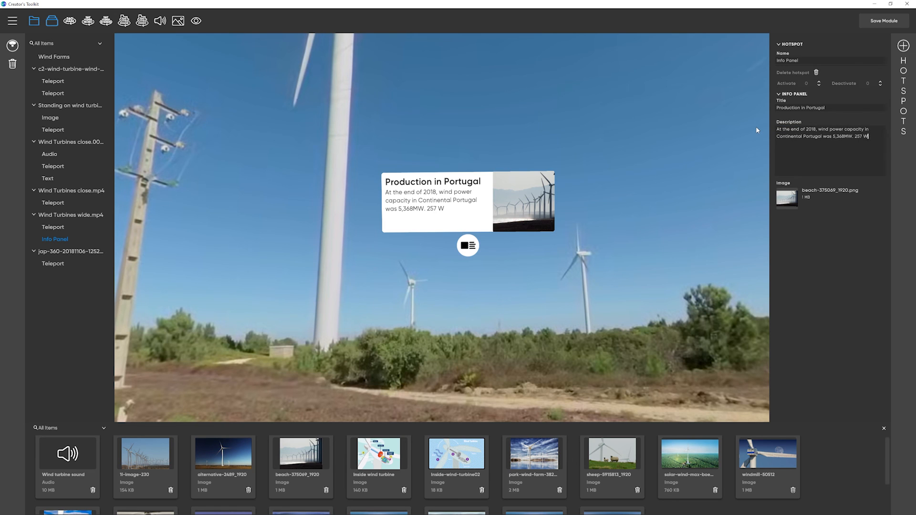
type("ind farms generated 27.5% of the nation's energy.")
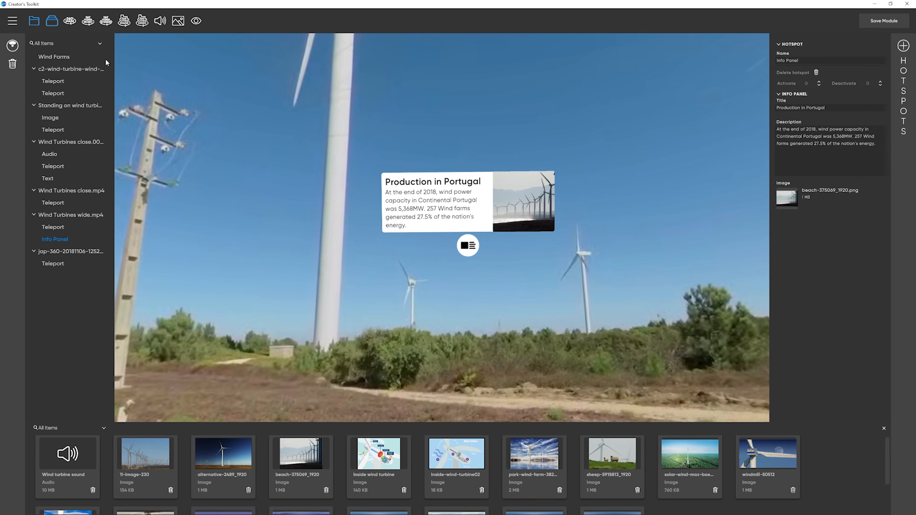
Step: Return to the c2-wind-turbine scene and look around the turbine tower
left_click(87, 71)
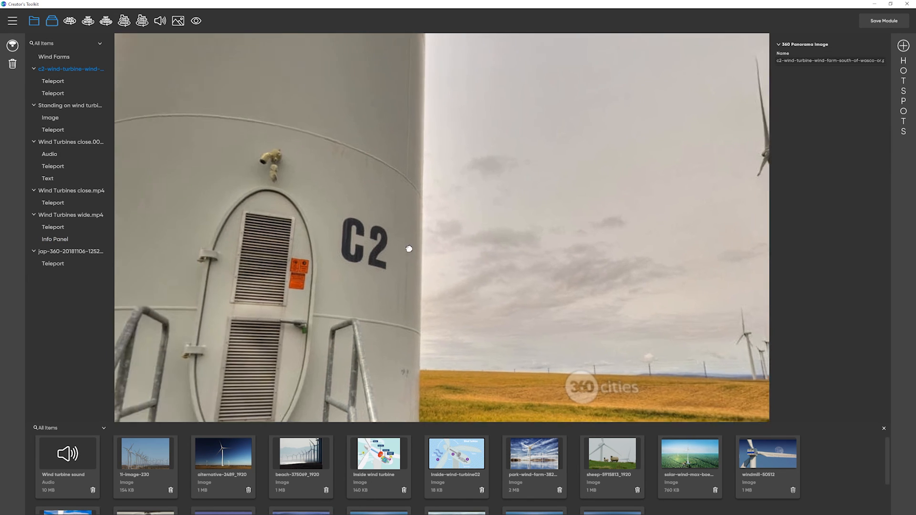
left_click_drag(409, 248, 439, 256)
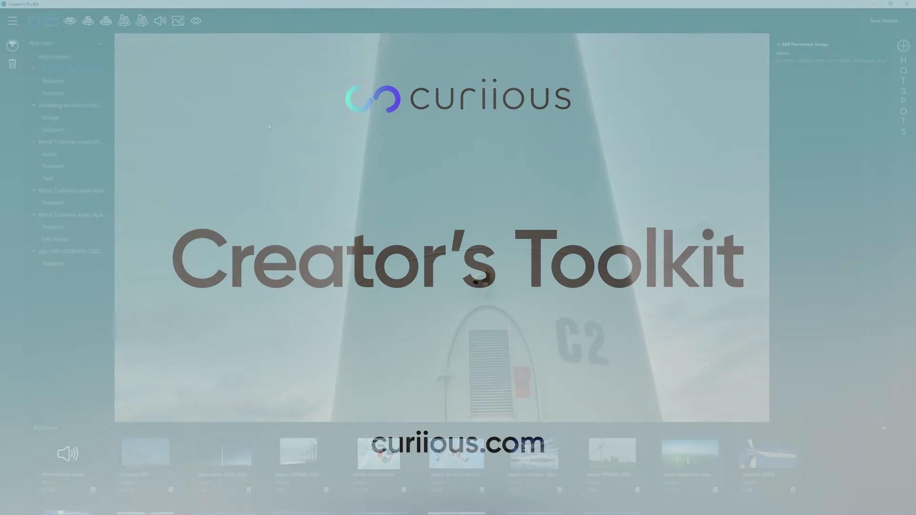